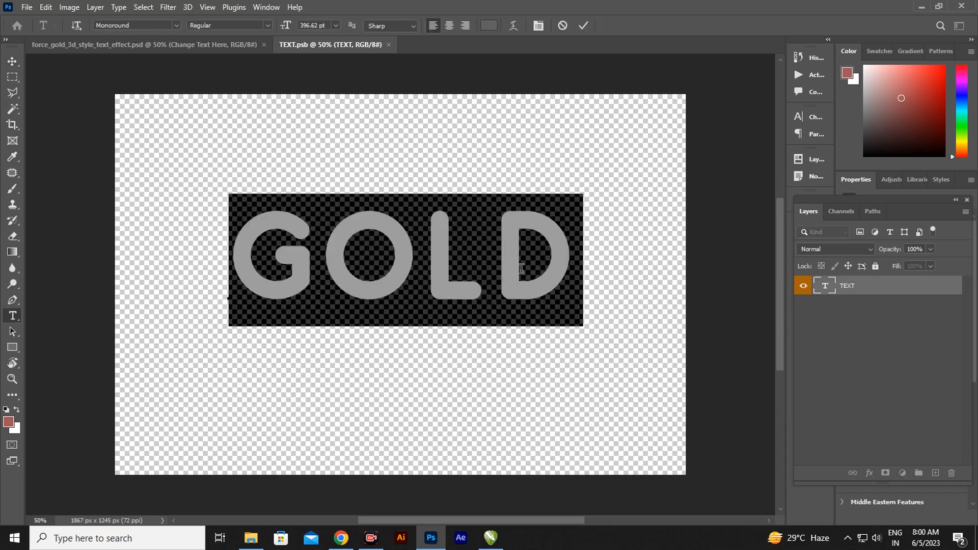
Replace the placeholder text with "GOLD" and move it slightly lower on the canvas
text(G)
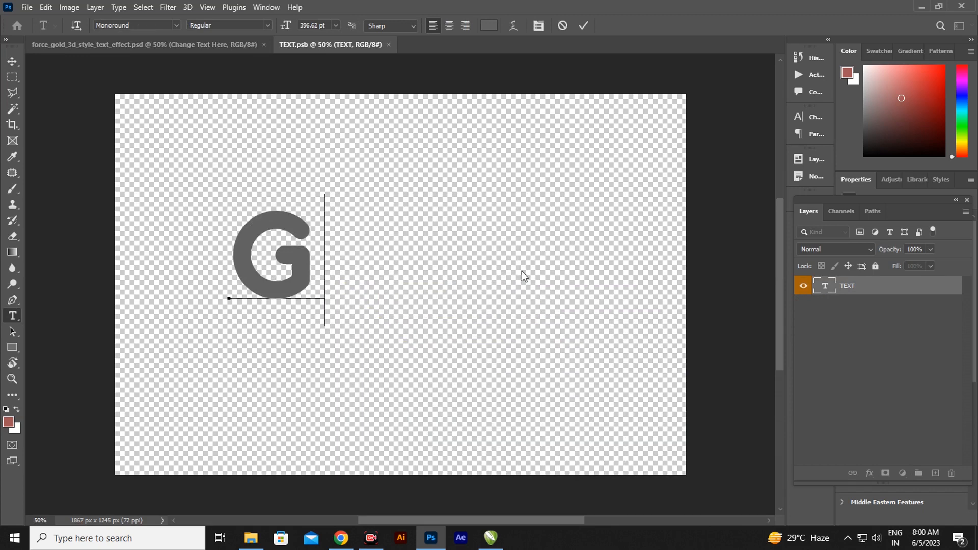
text(OLD)
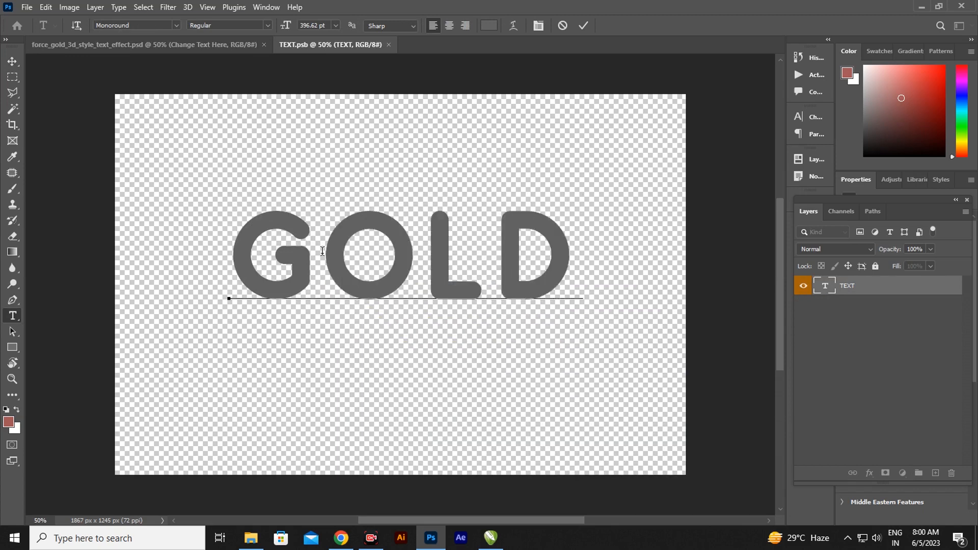
click(10, 63)
drag(396, 237, 398, 252)
Change the font of the GOLD text to ROBO
click(13, 316)
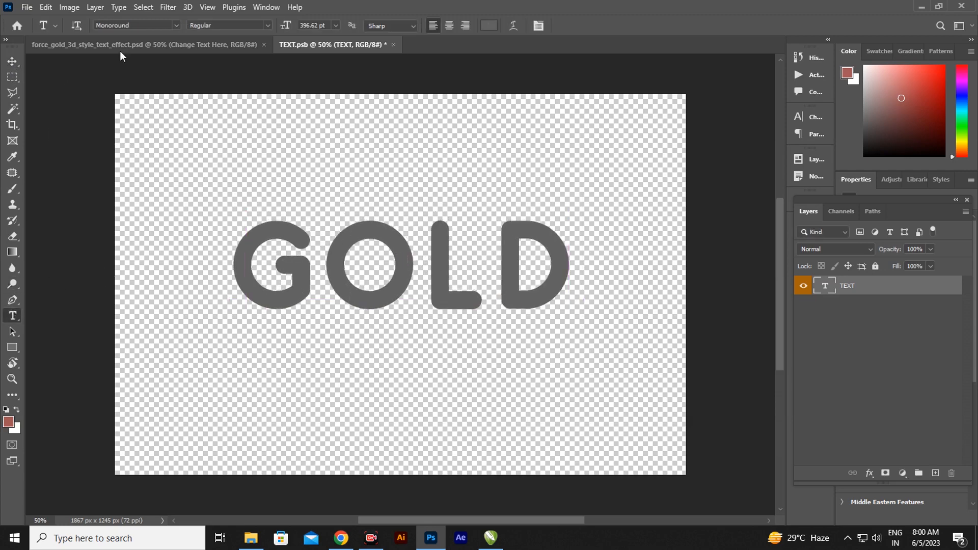
click(176, 25)
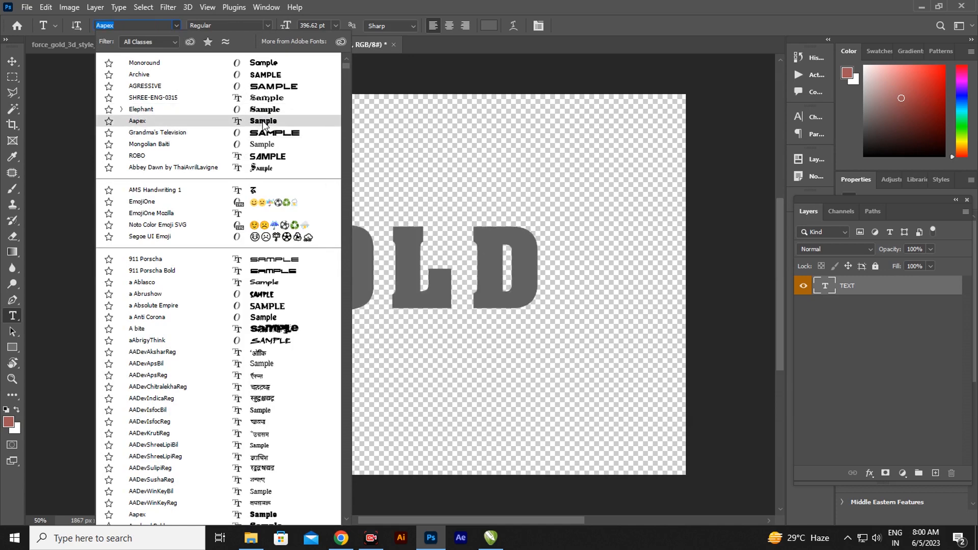
click(268, 154)
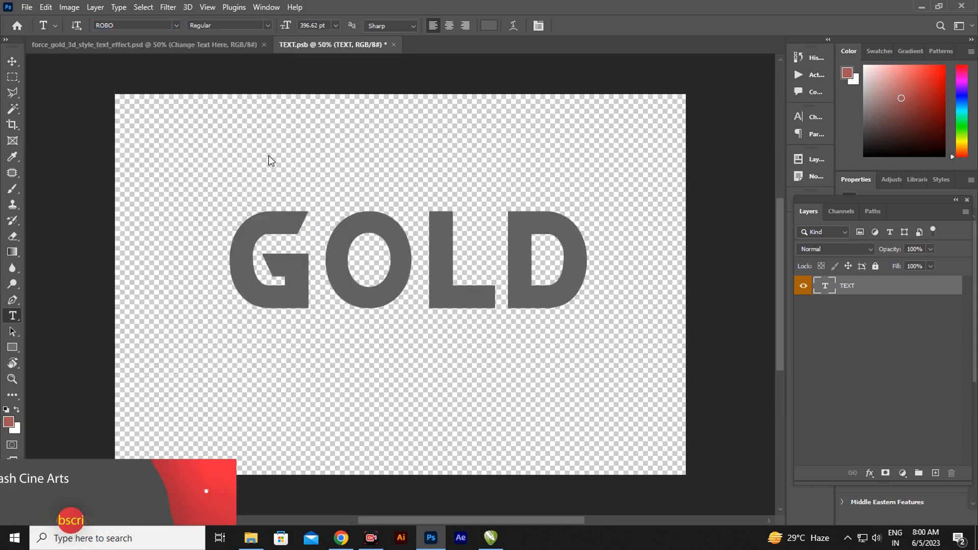
Move the GOLD text slightly down and left toward the canvas centre, and close TEXT.psb with its changes saved
click(14, 63)
drag(468, 306, 455, 316)
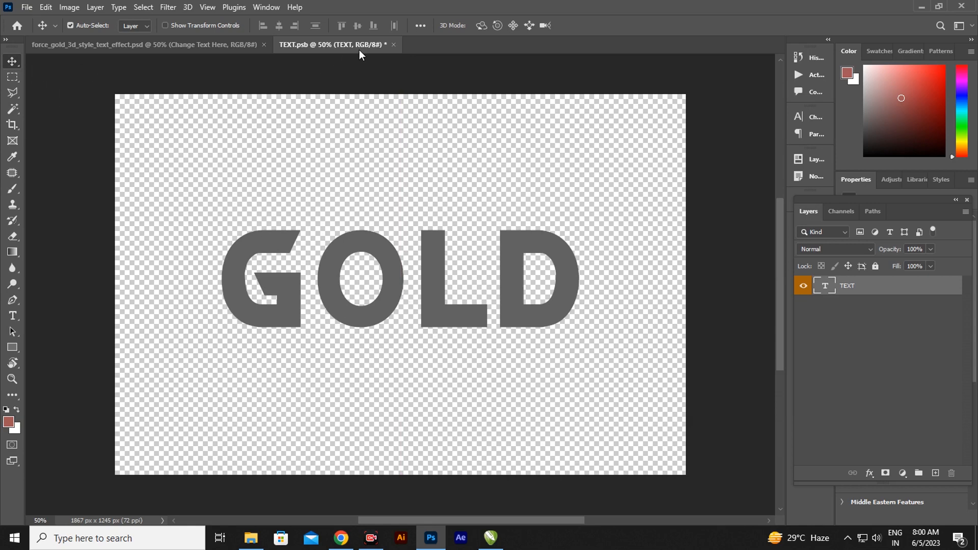
click(393, 44)
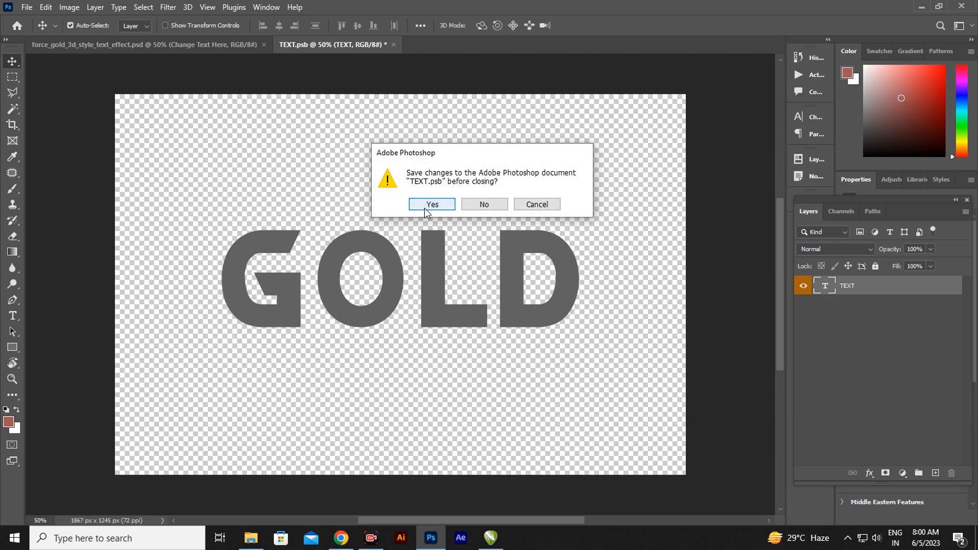
click(424, 206)
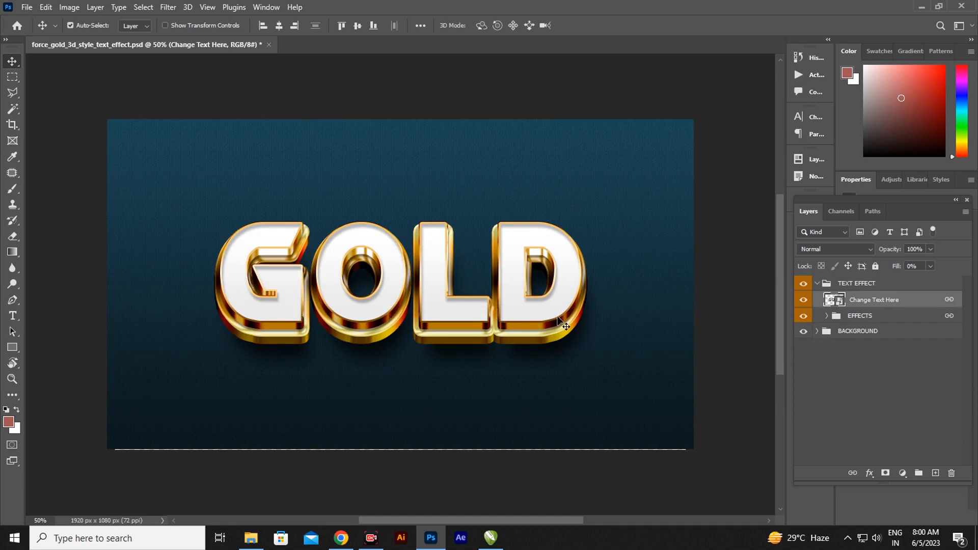
Open the layer style settings of the TEXT layer inside the FX group of the EFFECTS group
click(827, 317)
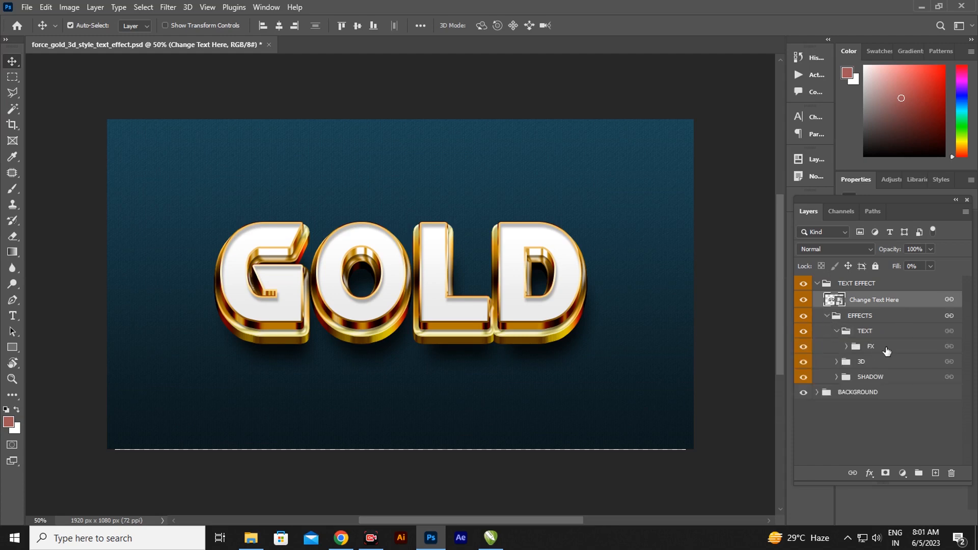
click(846, 348)
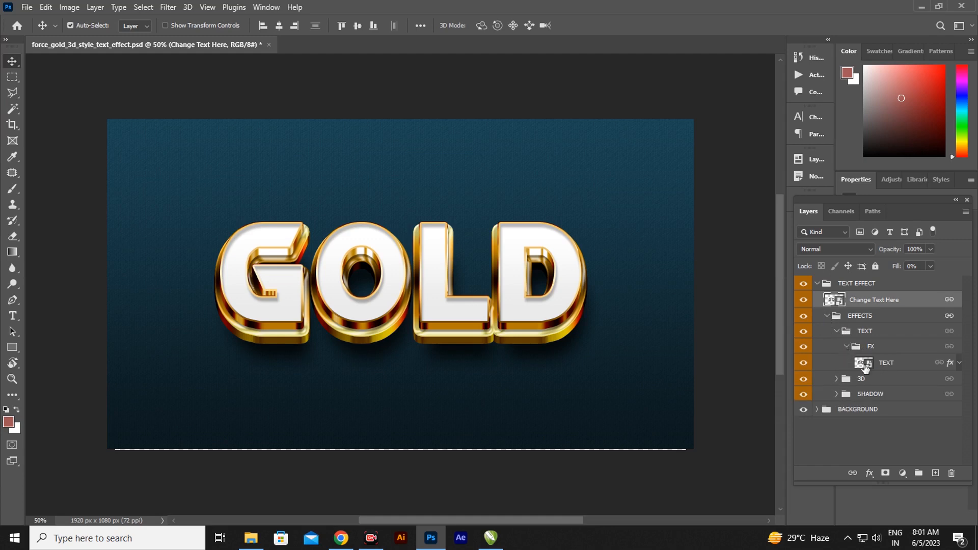
click(950, 367)
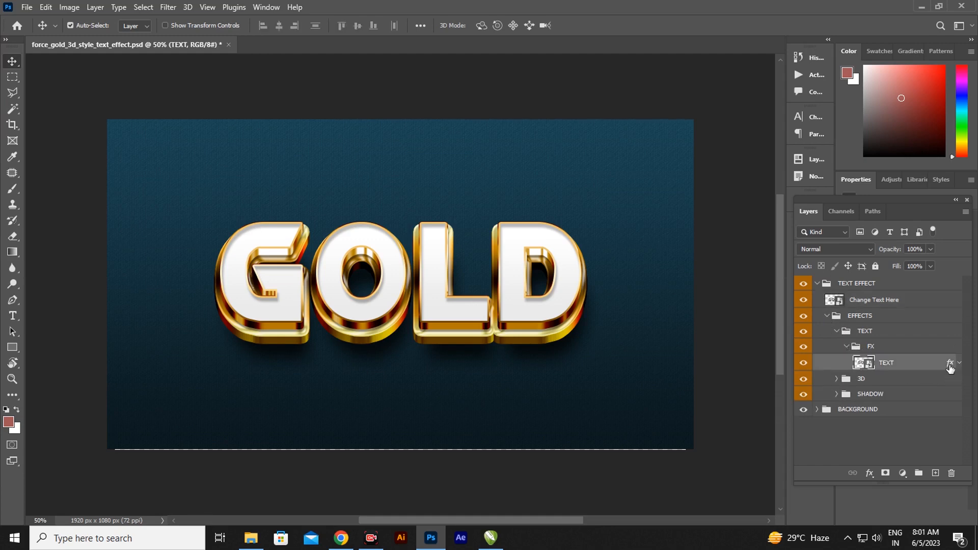
double_click(950, 367)
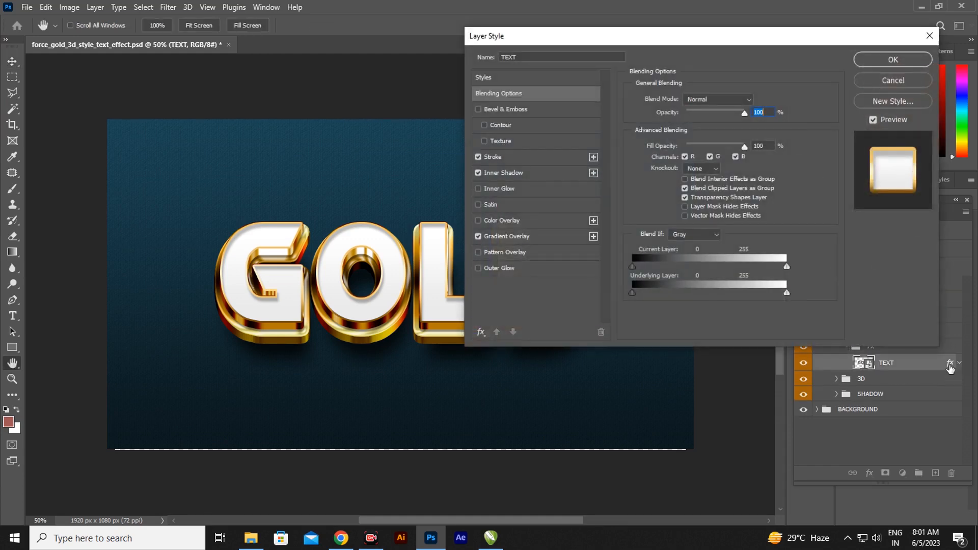
In the stroke's gradient, move the first light-orange stop to location 21 and the second light-orange stop to location 72
click(513, 162)
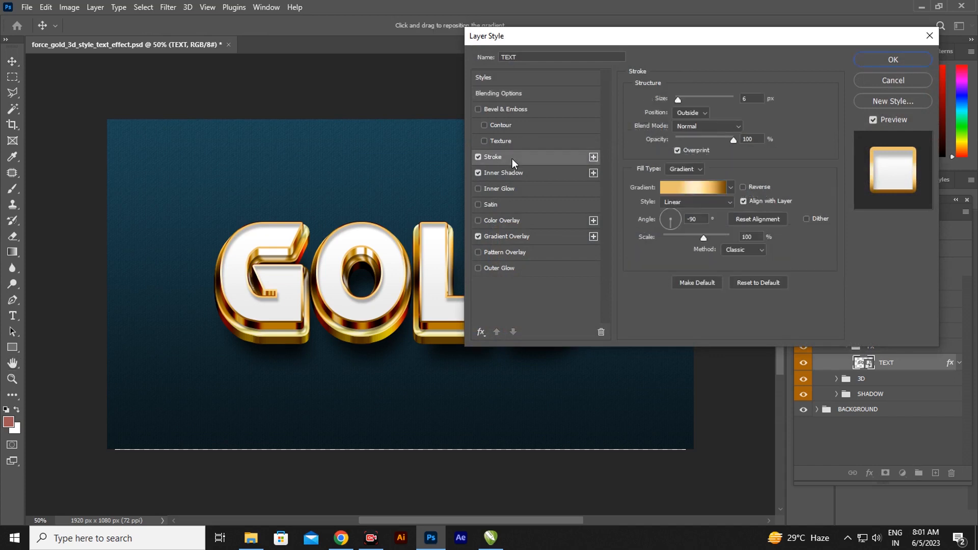
click(695, 192)
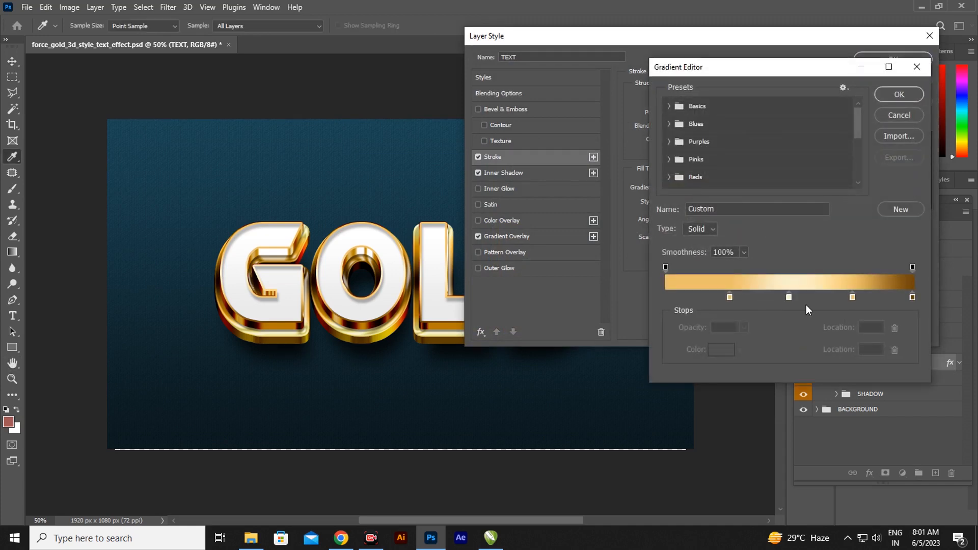
click(729, 296)
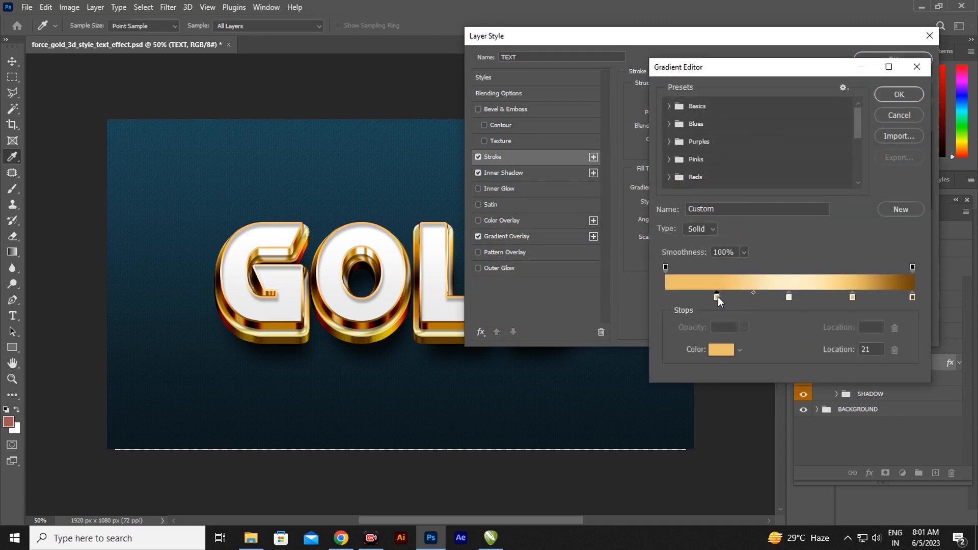
click(852, 297)
drag(852, 297, 873, 299)
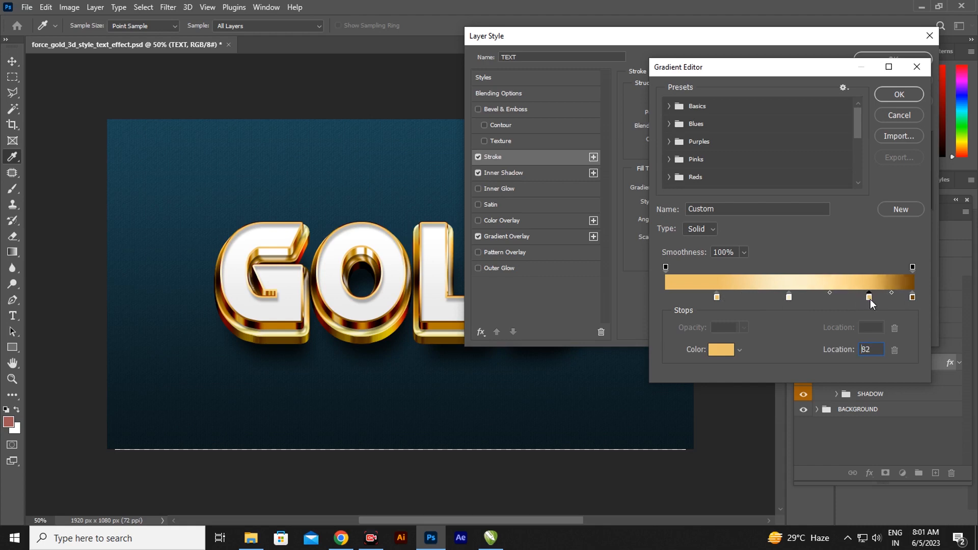
drag(869, 299, 845, 301)
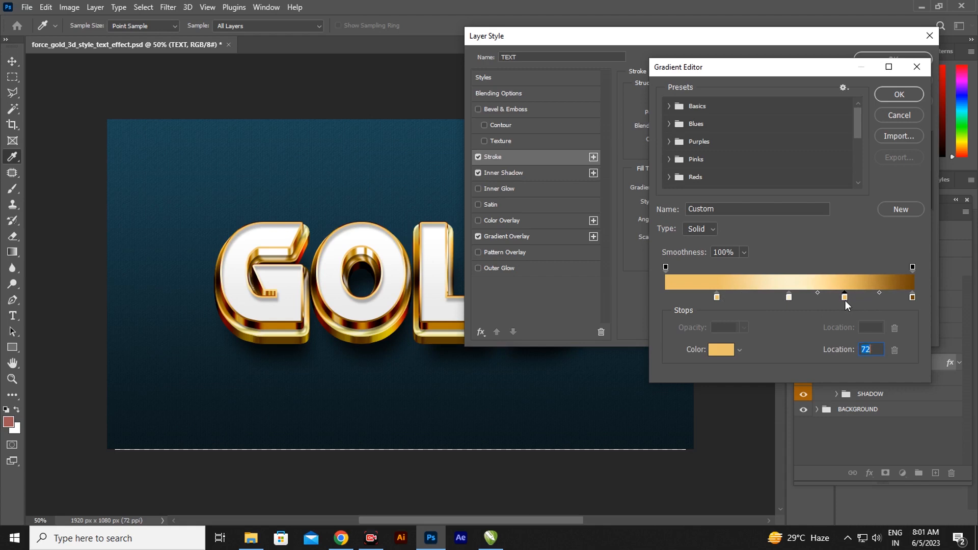
click(898, 96)
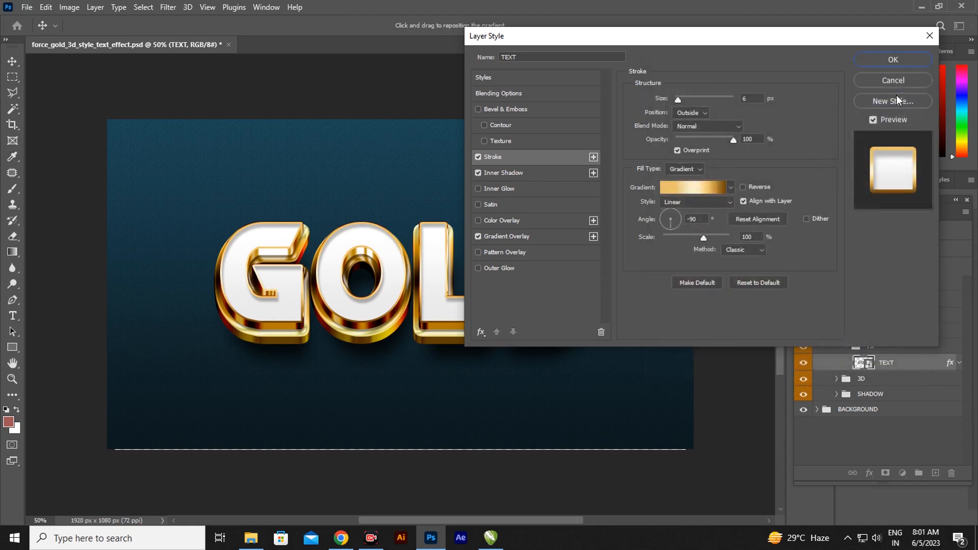
Compare the text without its Gradient Overlay, restore it, and add a Color Overlay in cream f7f3e5
click(478, 237)
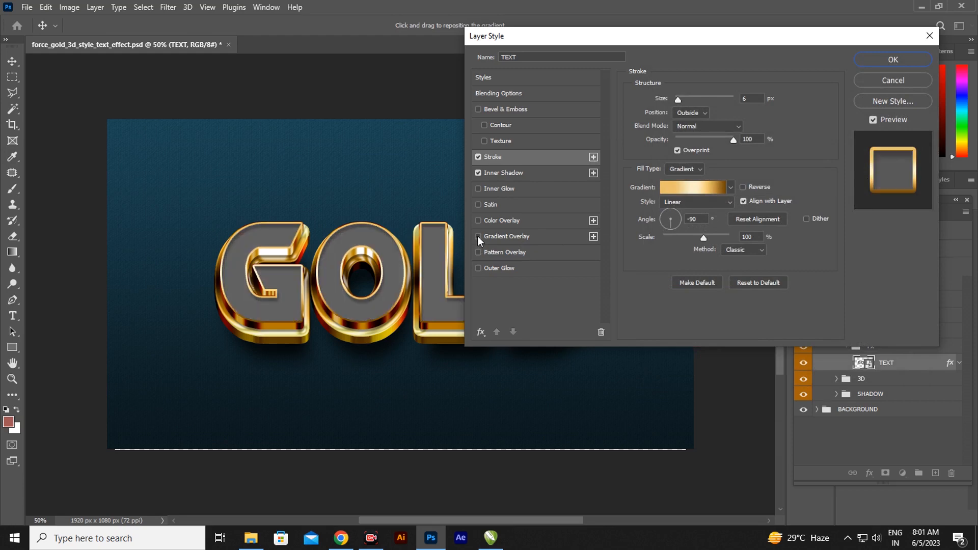
click(478, 237)
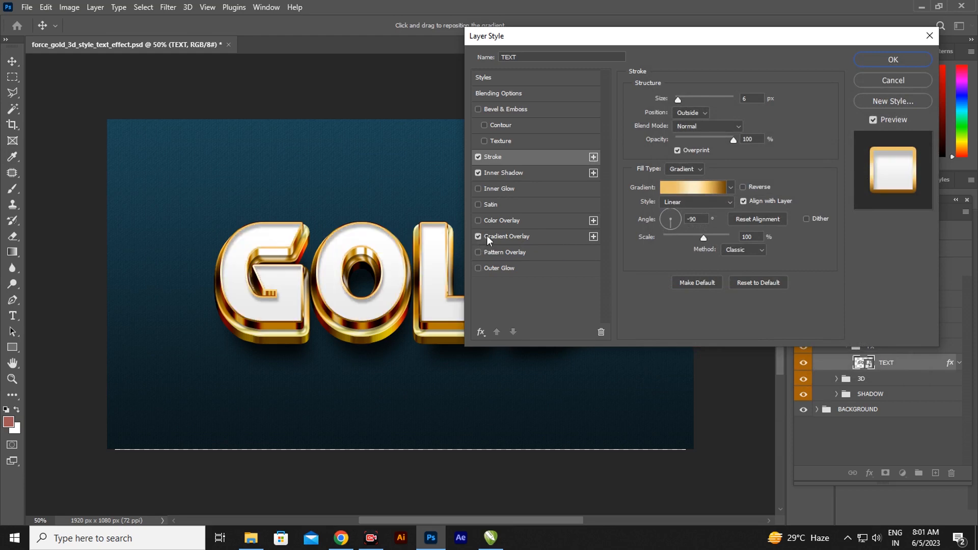
click(519, 227)
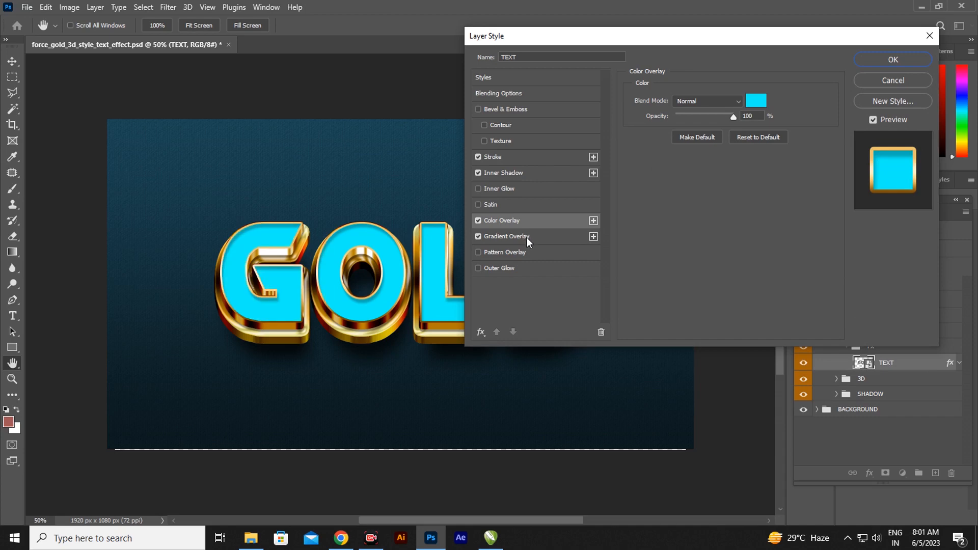
click(753, 102)
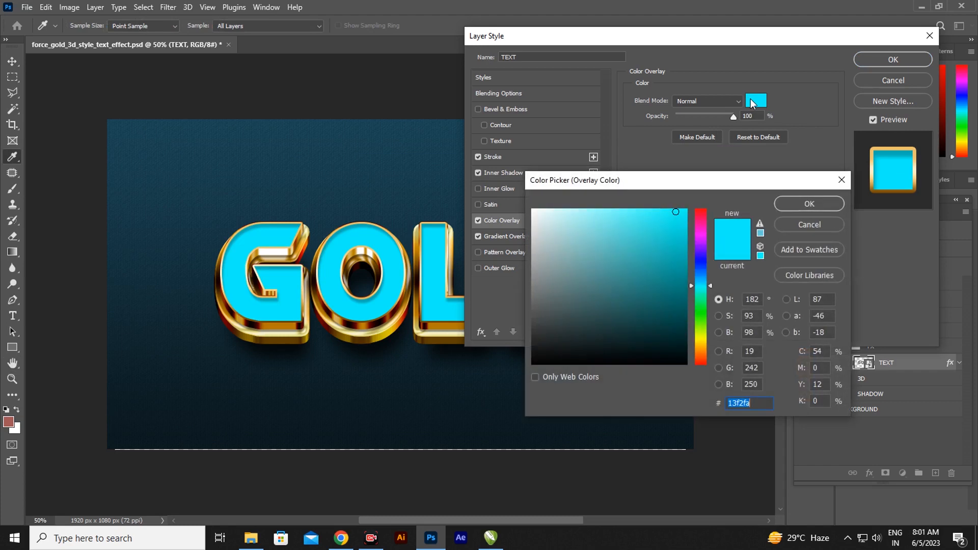
click(702, 344)
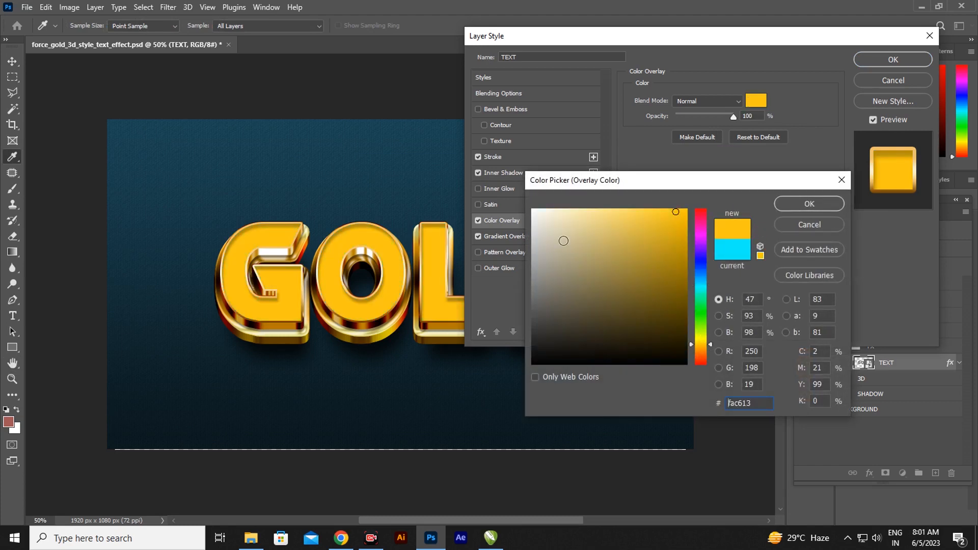
click(585, 218)
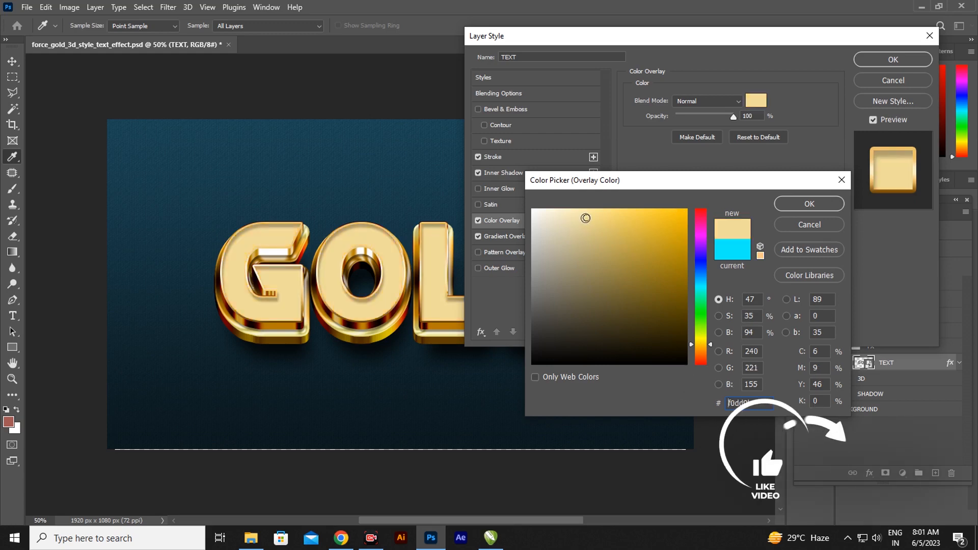
click(571, 220)
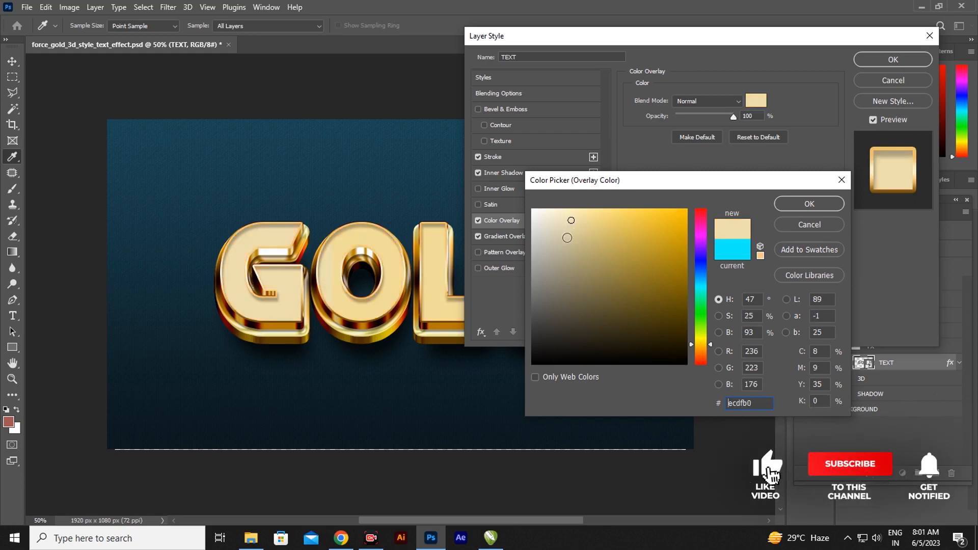
click(543, 214)
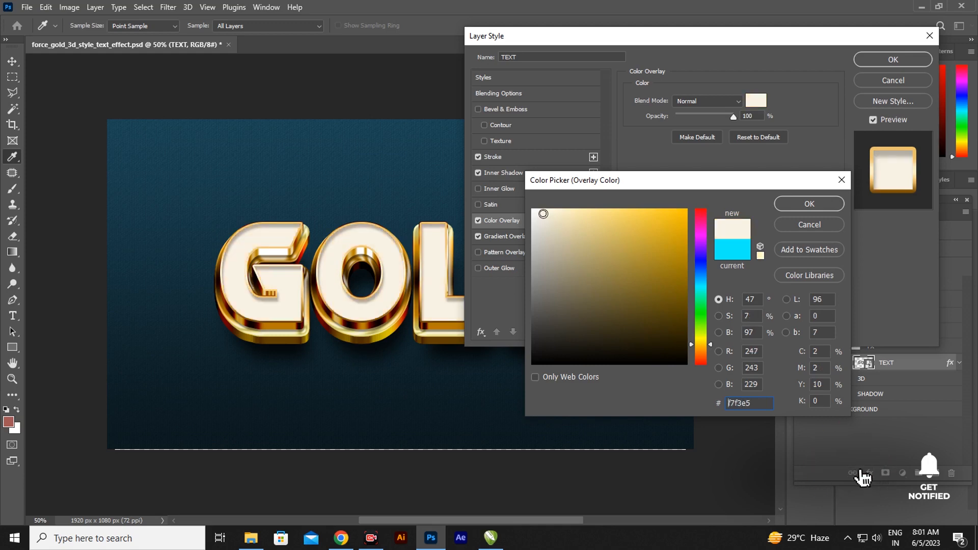
click(814, 203)
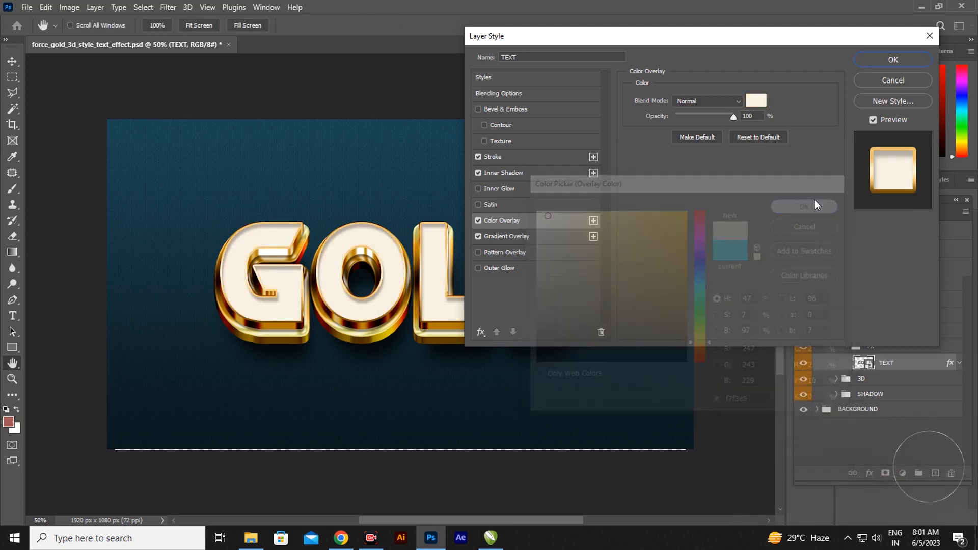
Add a colour stop at location 53 in light grey e3dede to the Gradient Overlay's gradient and apply the layer style
click(506, 237)
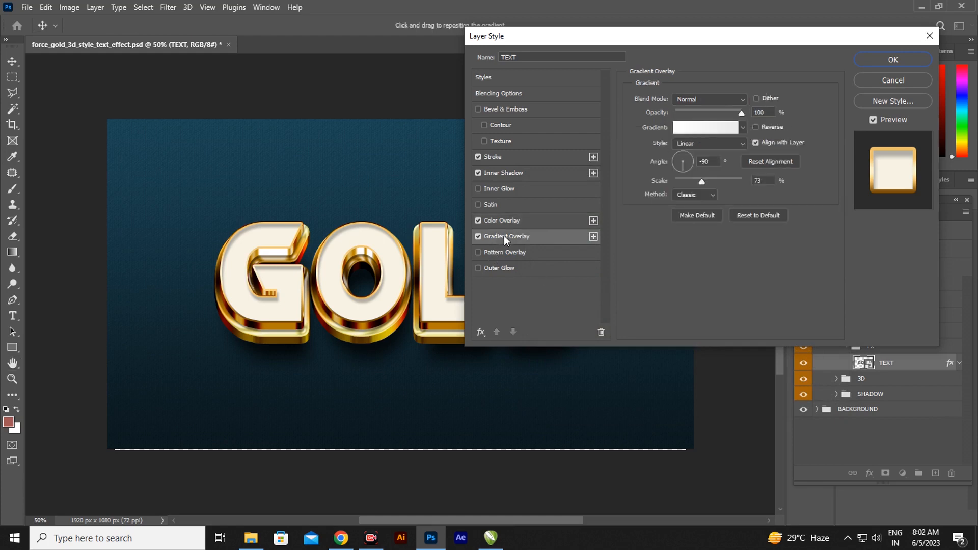
click(708, 128)
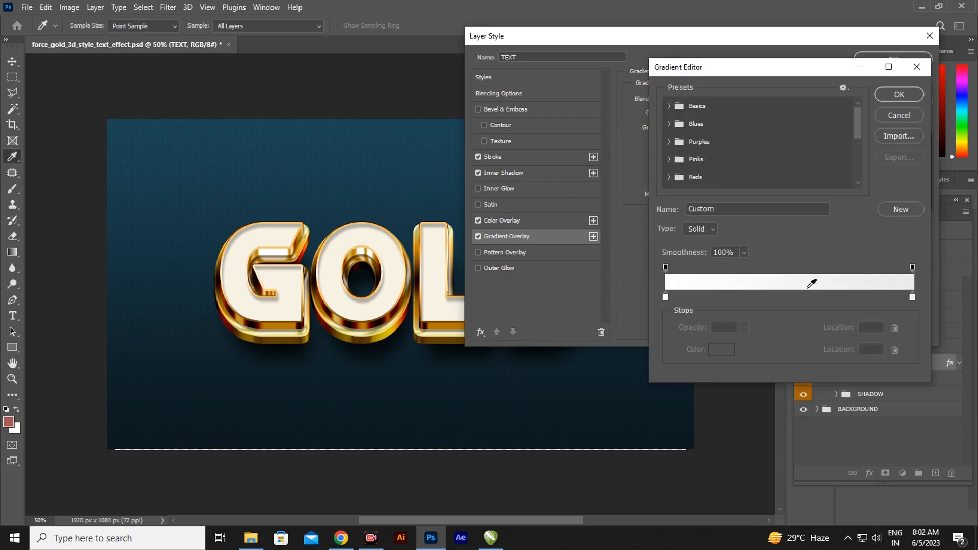
click(796, 297)
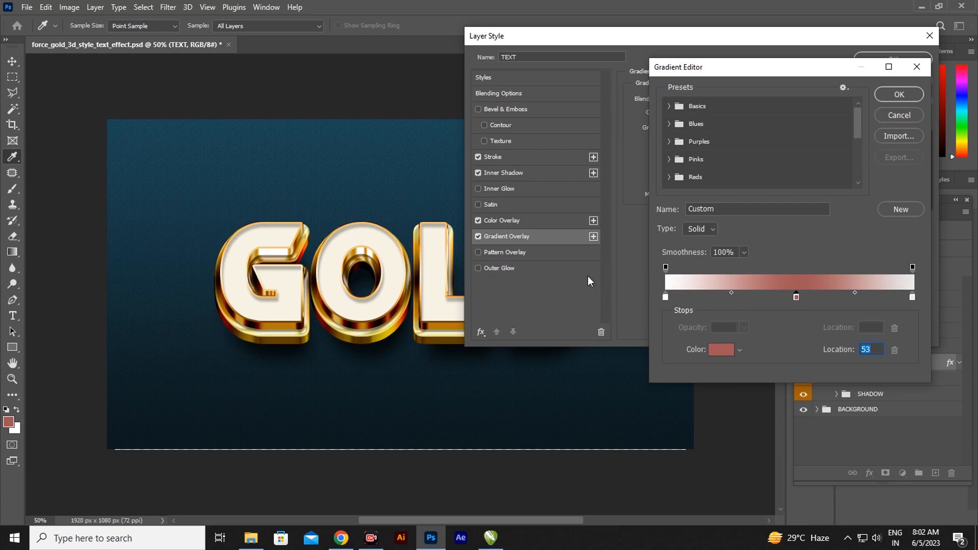
click(722, 350)
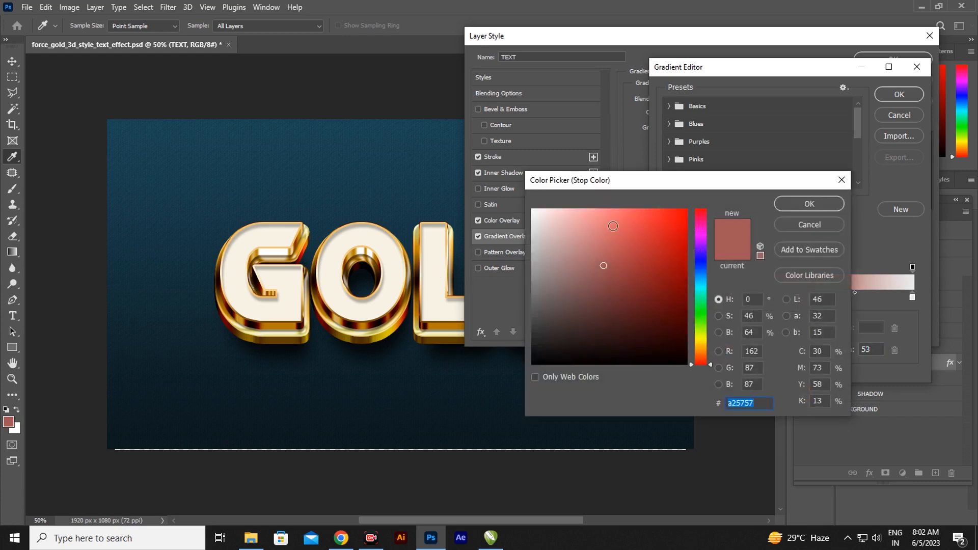
click(535, 226)
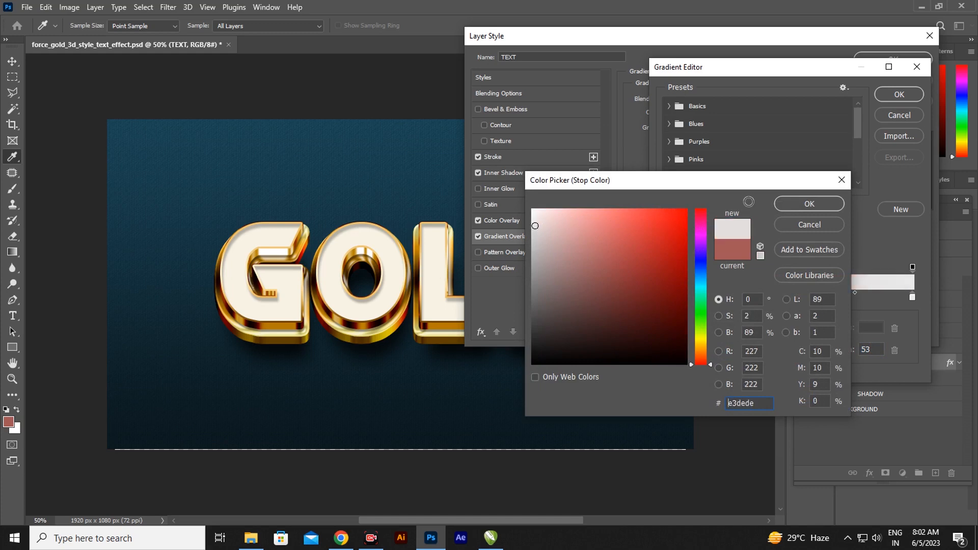
click(793, 206)
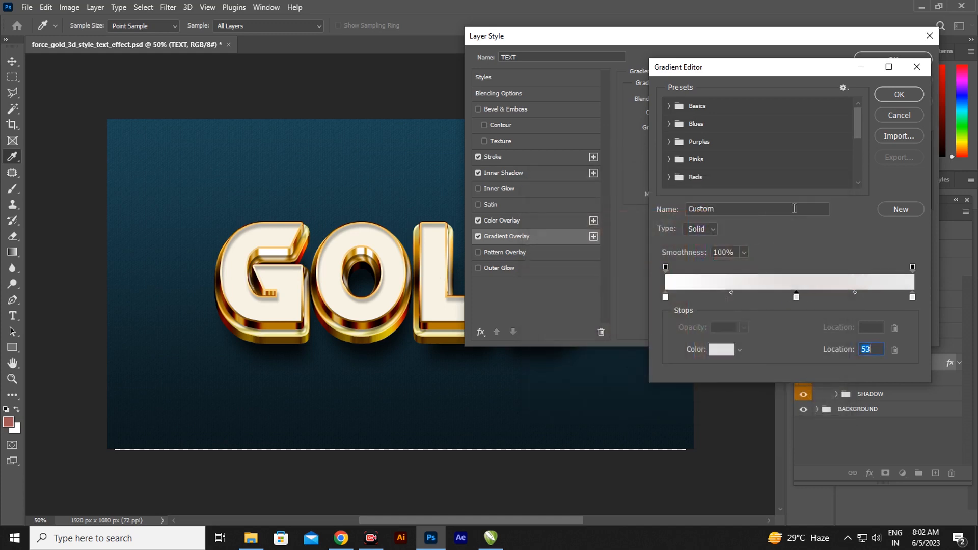
click(899, 97)
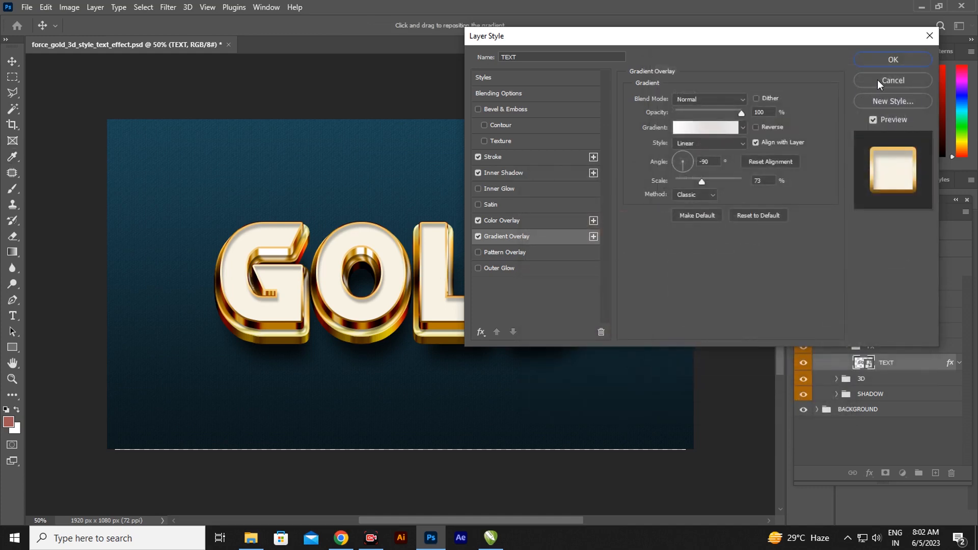
click(904, 60)
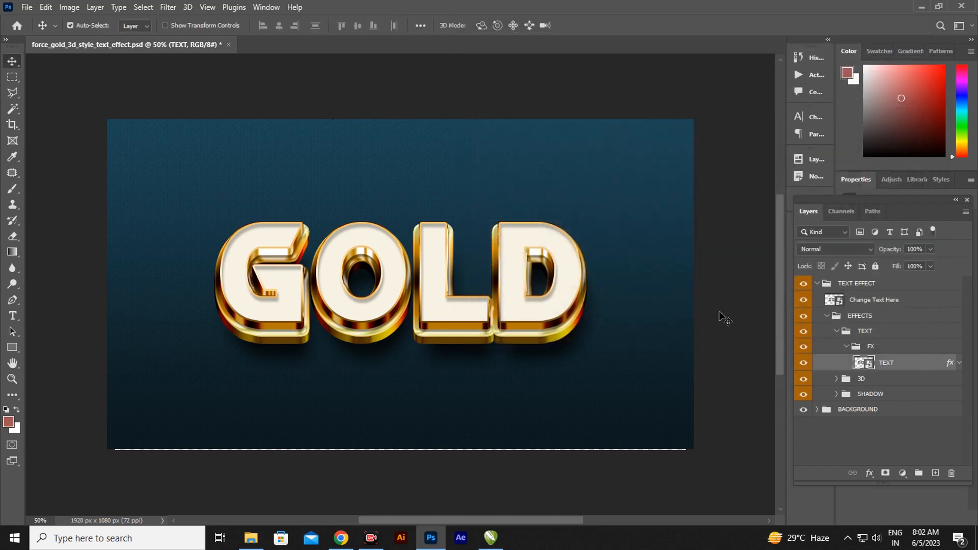
In the 3D group's FX subgroup, set the TEXT layer's Bevel & Emboss size to 90 px and soften to 7 px
click(846, 347)
click(836, 362)
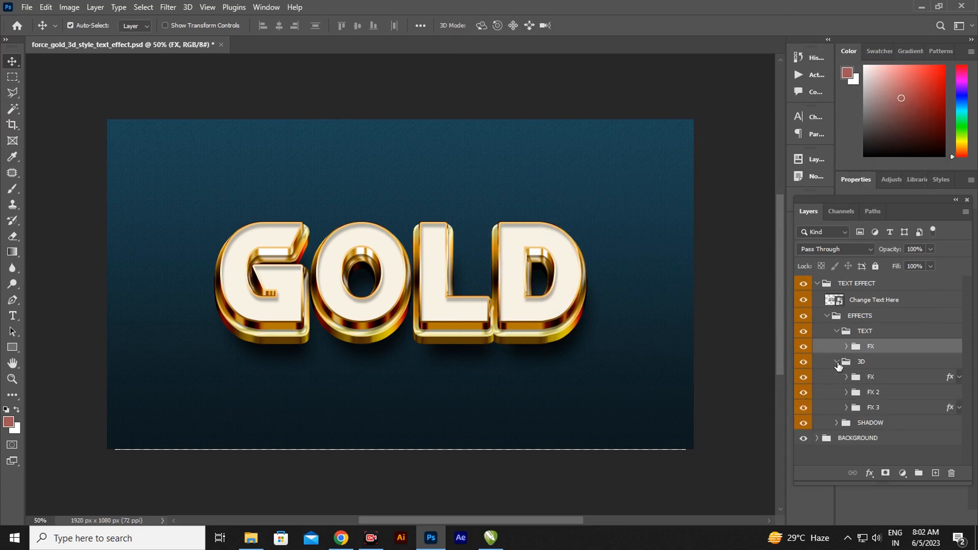
click(845, 377)
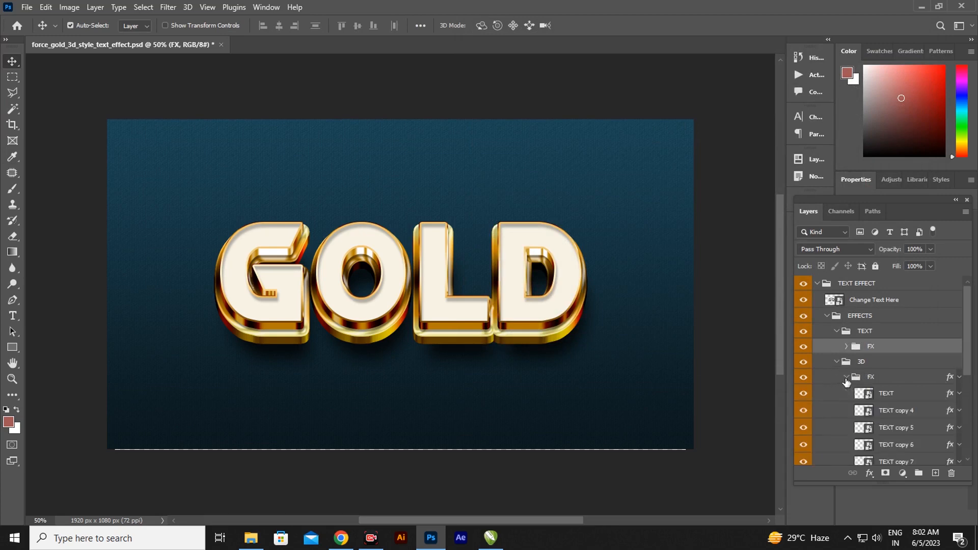
click(952, 396)
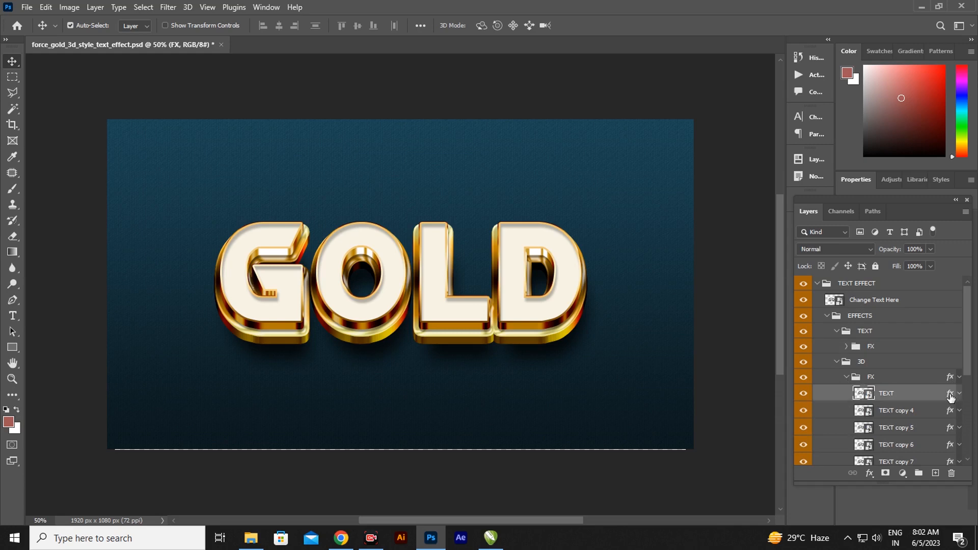
double_click(951, 396)
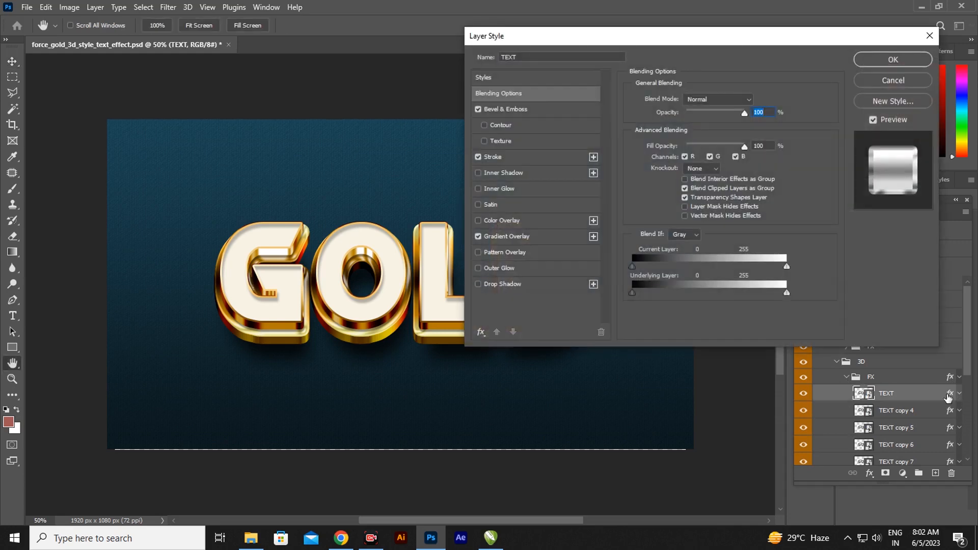
click(525, 110)
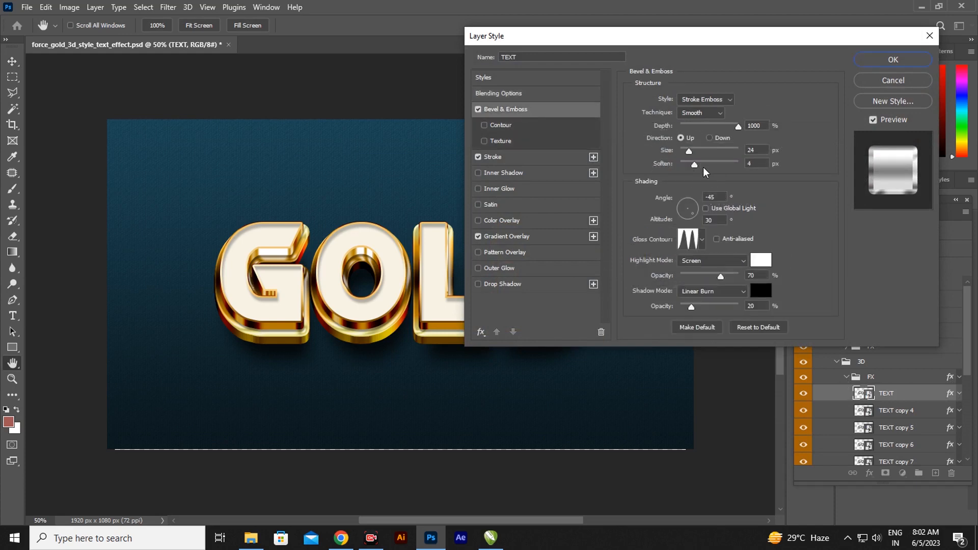
drag(689, 151, 704, 167)
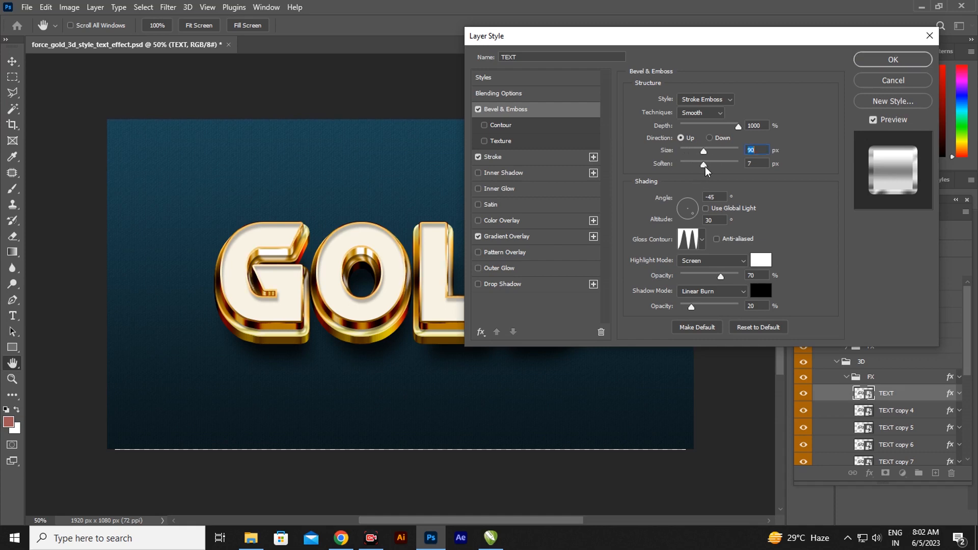
Set the layer's Gradient Overlay angle to 78° and apply the layer style
click(527, 238)
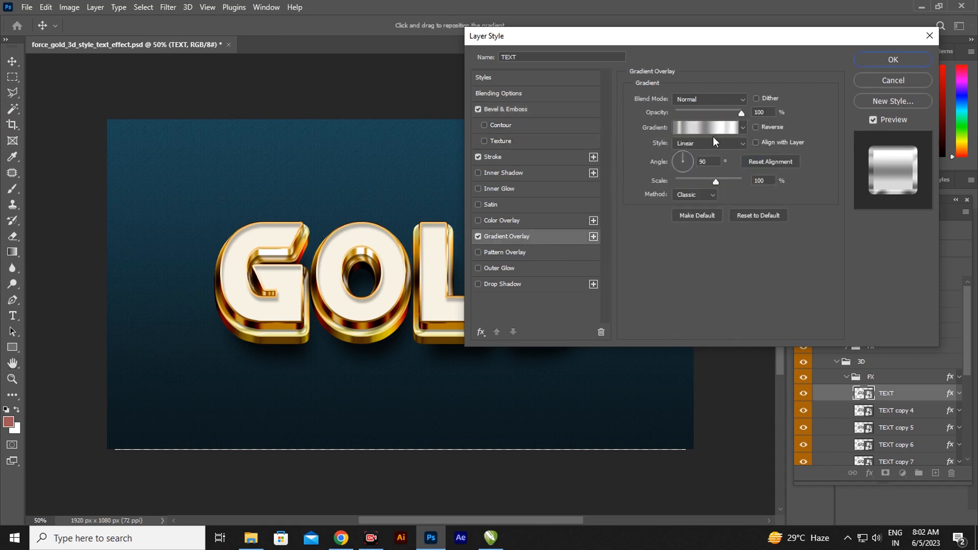
click(690, 155)
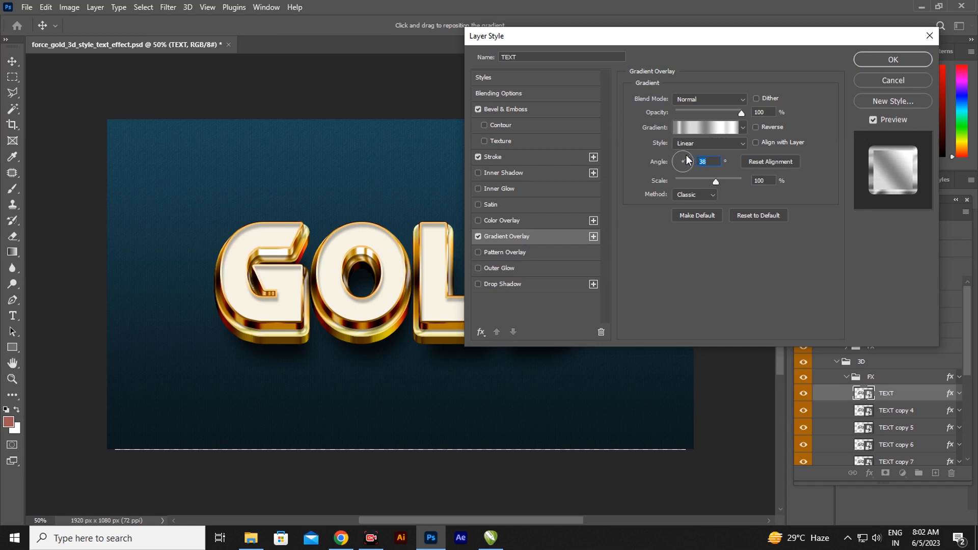
click(685, 153)
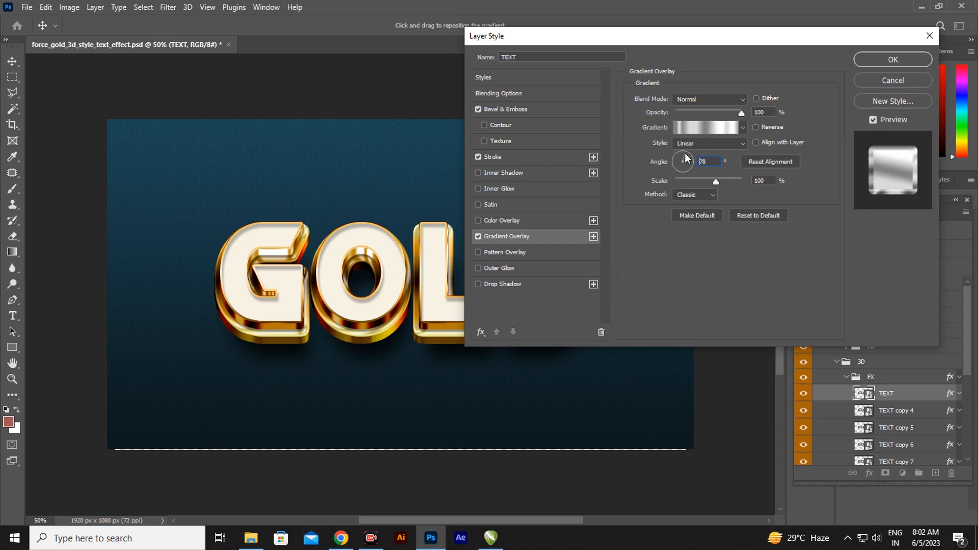
click(879, 61)
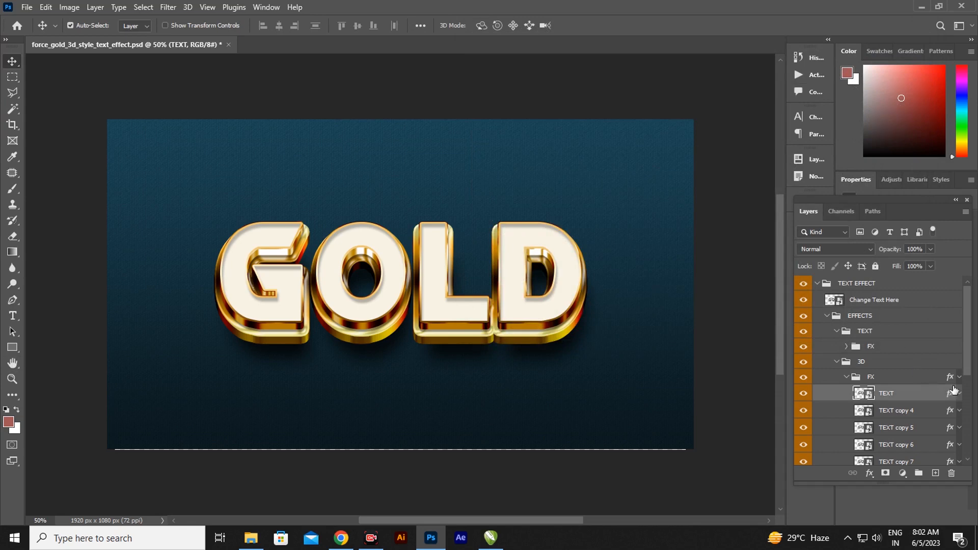
Set the Bevel & Emboss size of the TEXT copy 15 layer in the FX 2 group to 7 px
scroll(969, 362, down, 5)
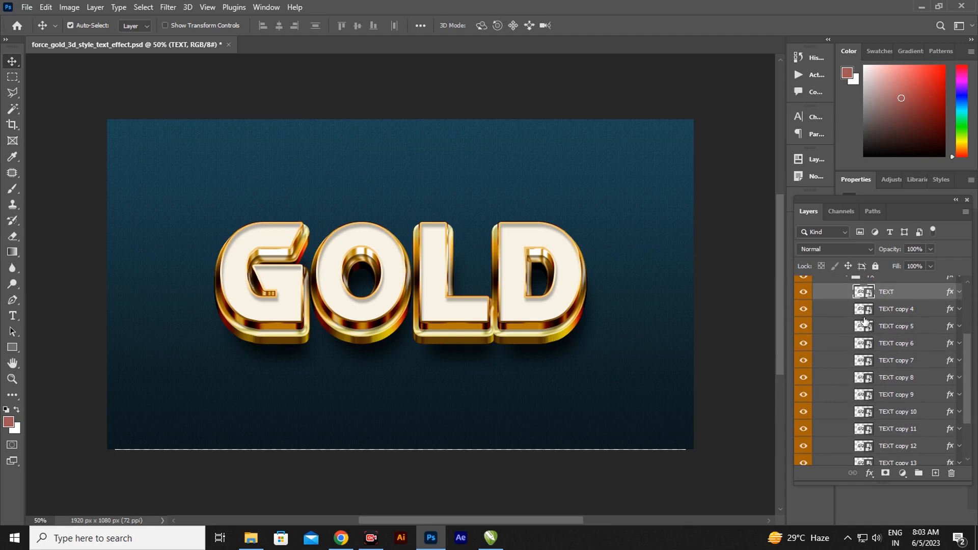
scroll(965, 359, up, 2)
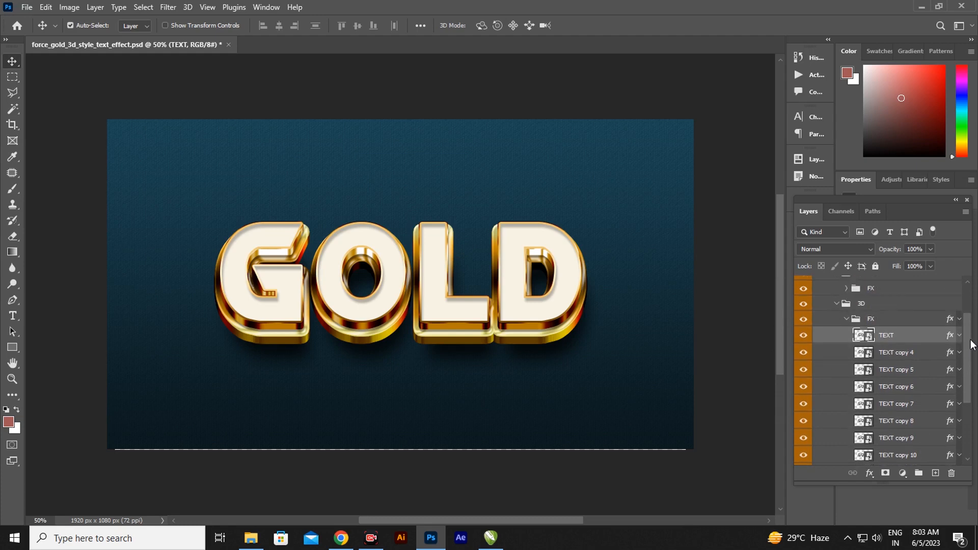
click(845, 320)
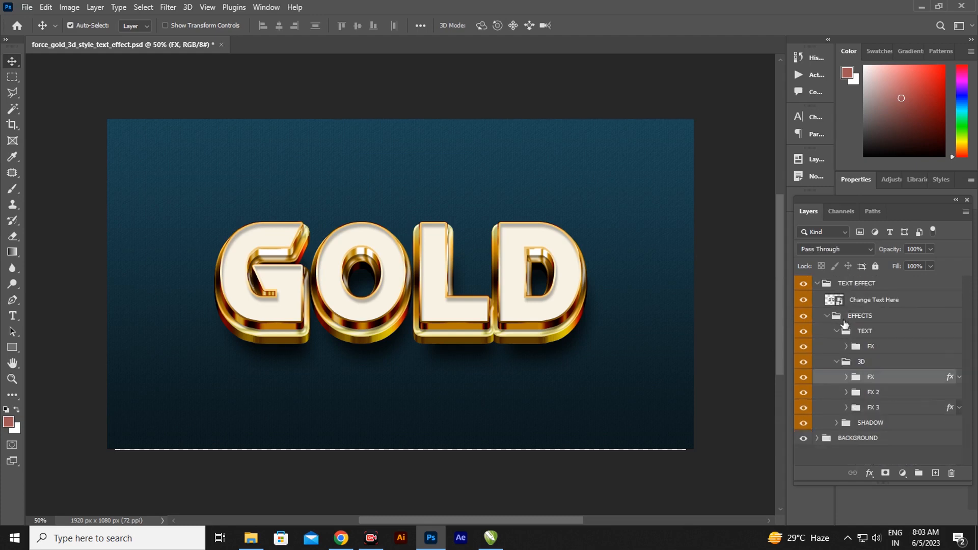
click(846, 392)
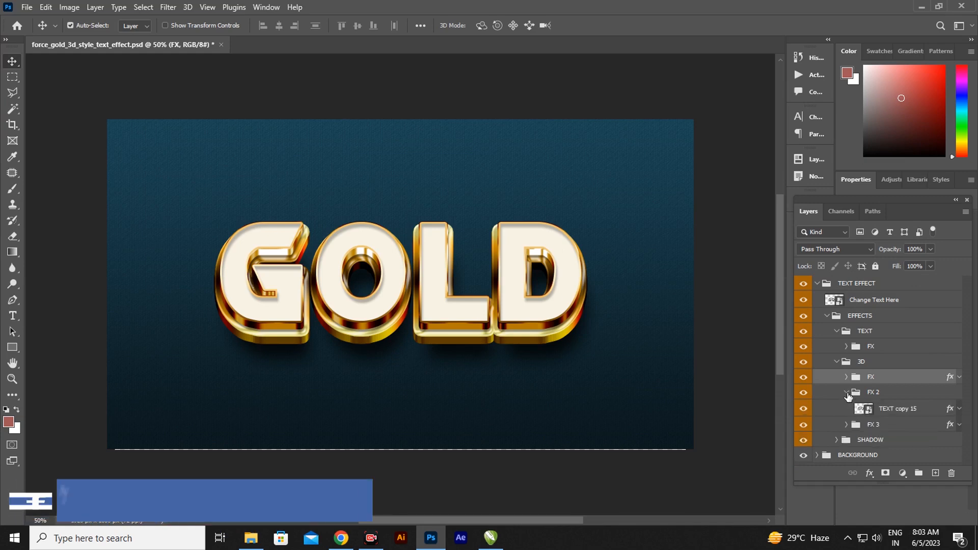
click(950, 410)
key(h)
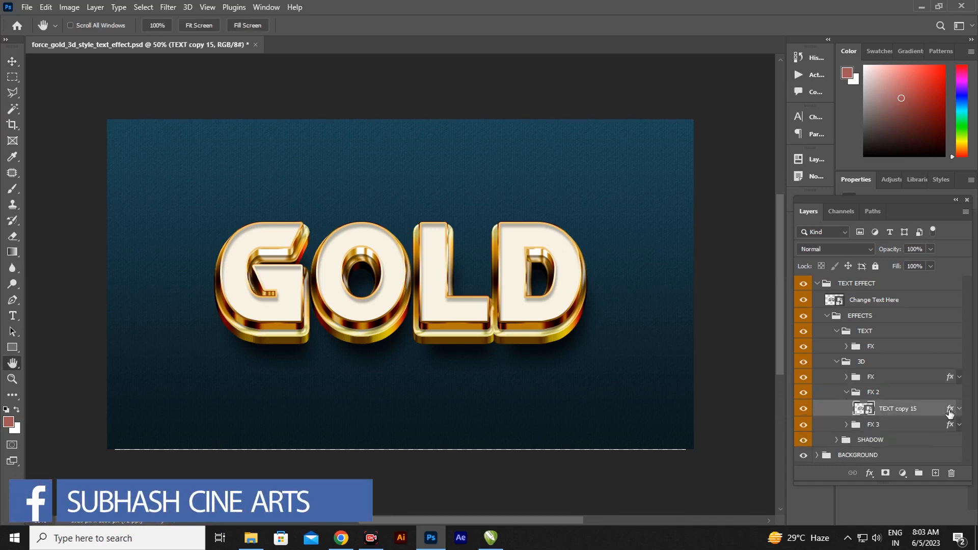
double_click(949, 411)
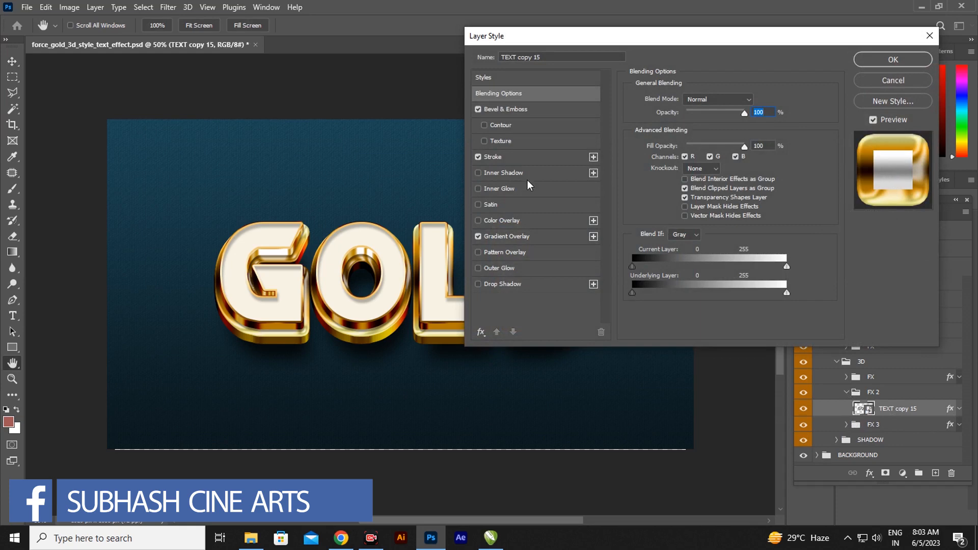
click(512, 110)
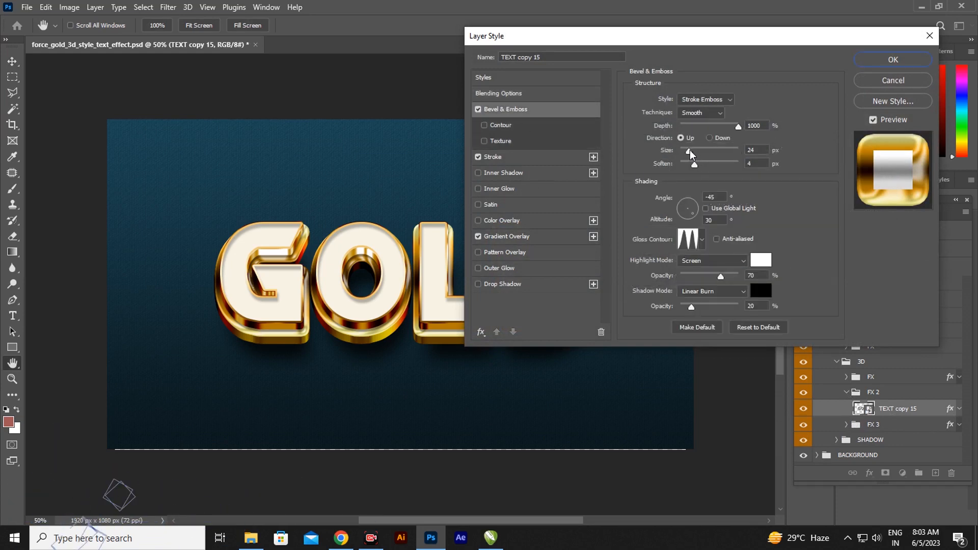
drag(690, 153, 685, 154)
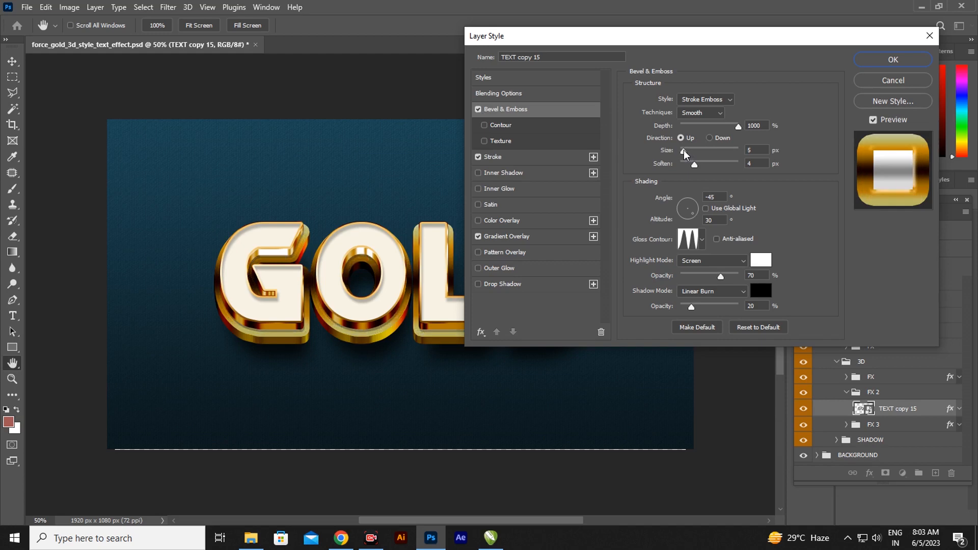
drag(689, 155, 686, 158)
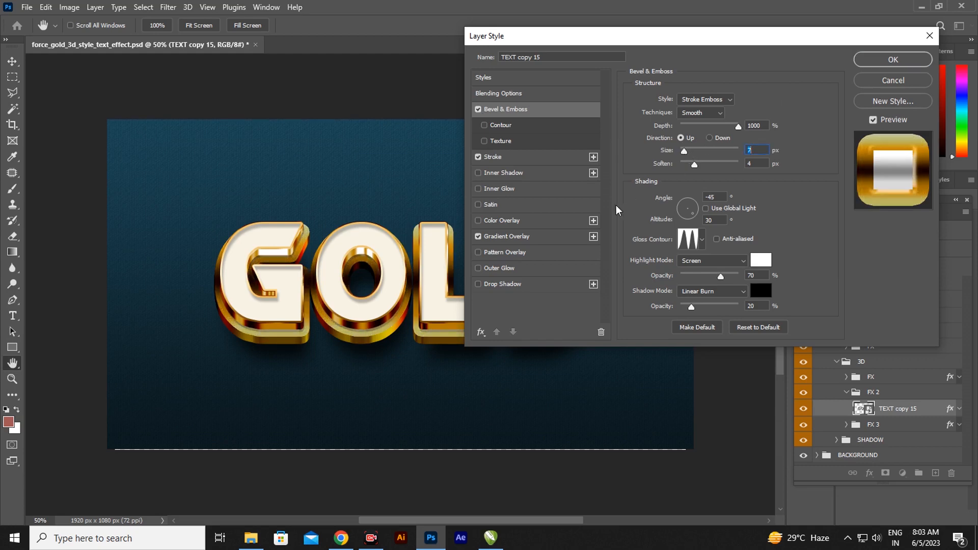
In the stroke's gradient, move the first pale-yellow stop to location 12, adjust the second pale-yellow stop slightly and accept the gradient
click(503, 159)
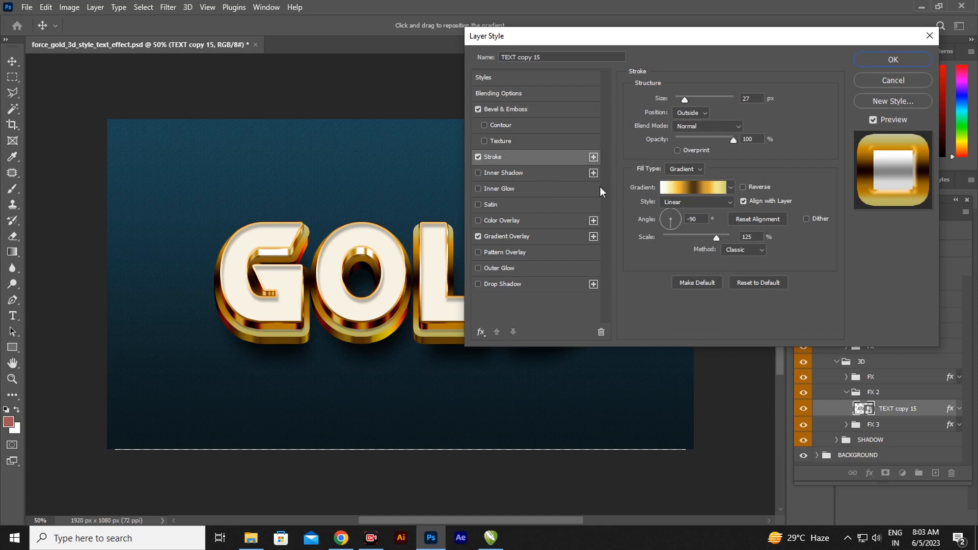
click(691, 193)
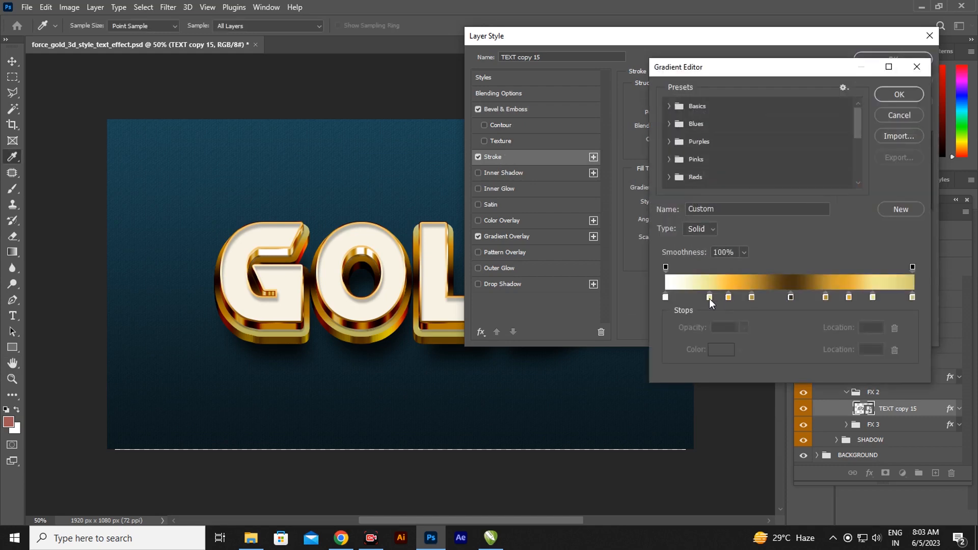
click(708, 298)
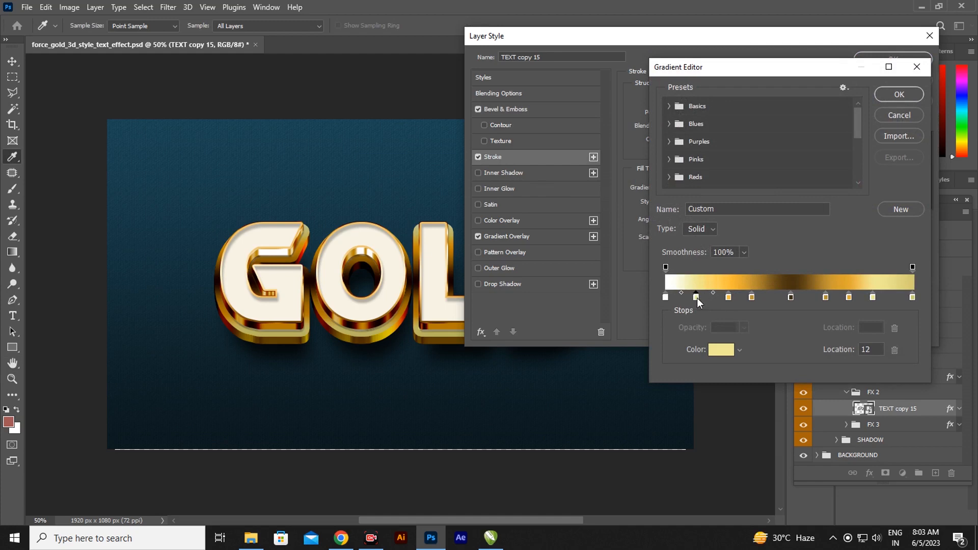
click(696, 298)
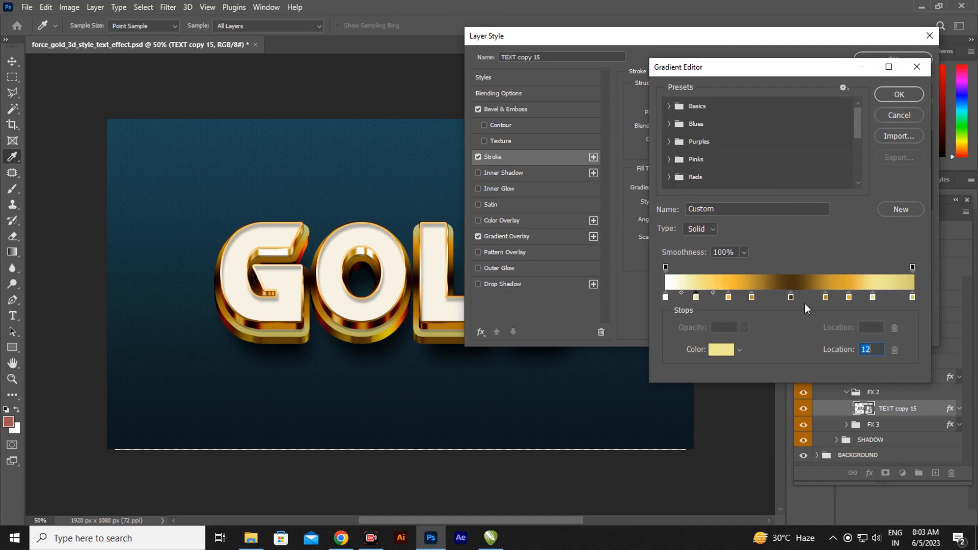
click(873, 297)
click(876, 297)
click(912, 97)
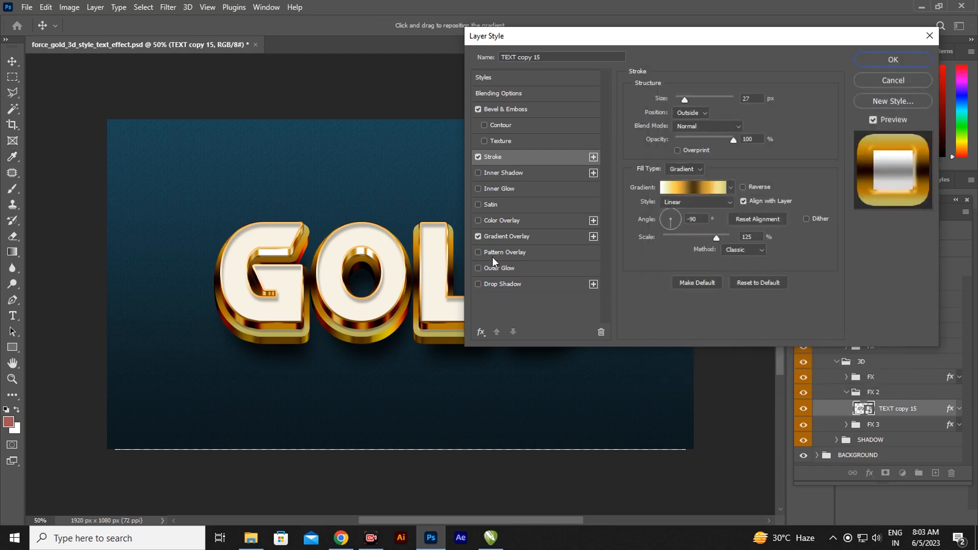
Set the Gradient Overlay scale of TEXT copy 15 to 75% and apply the layer style
click(513, 235)
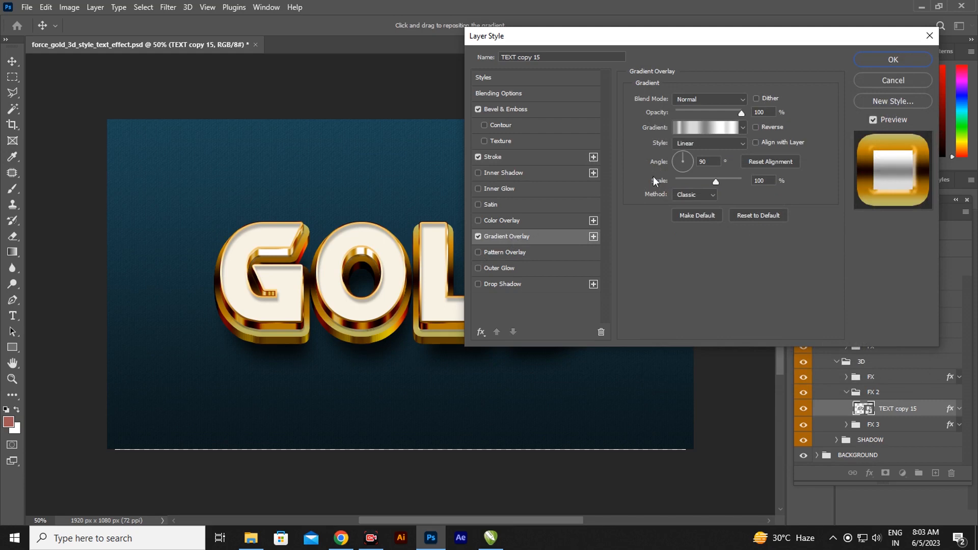
drag(716, 183, 704, 187)
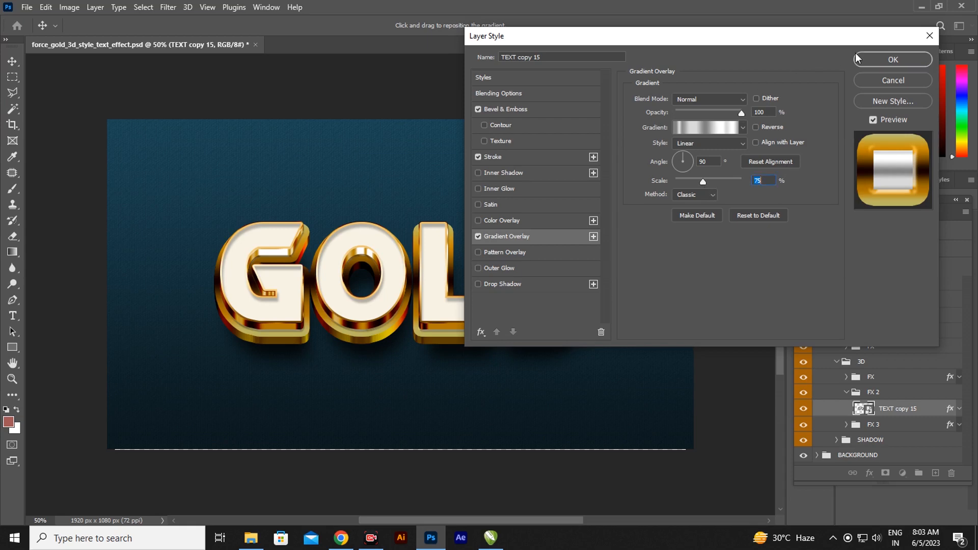
click(897, 60)
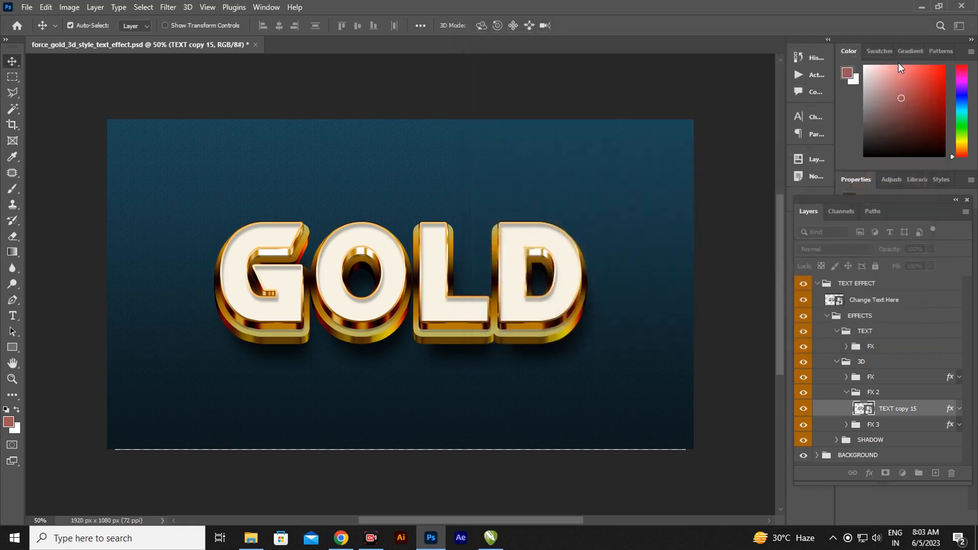
For TEXT copy 17 in the FX 3 group, set the Bevel & Emboss size to 18 px and the stroke's gradient scale to 89%
click(846, 392)
click(846, 408)
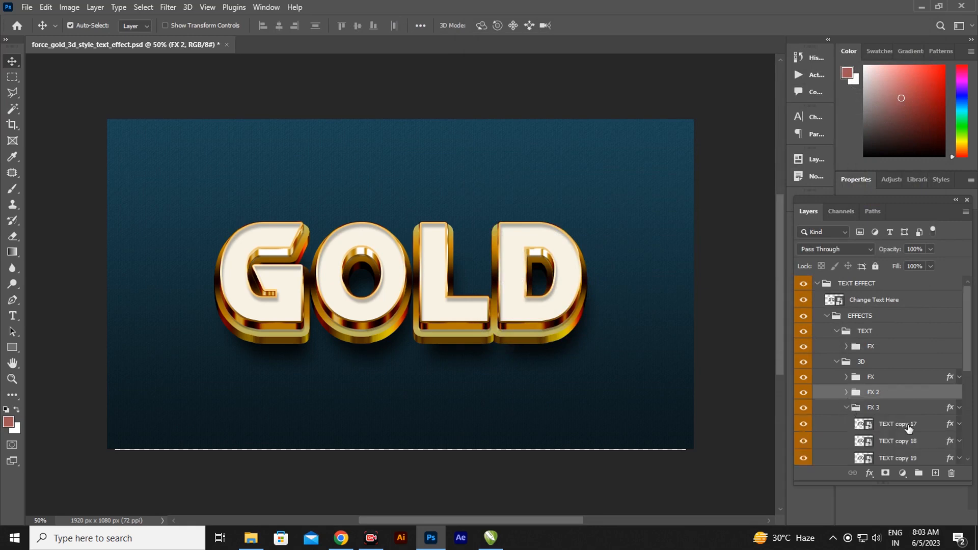
click(948, 427)
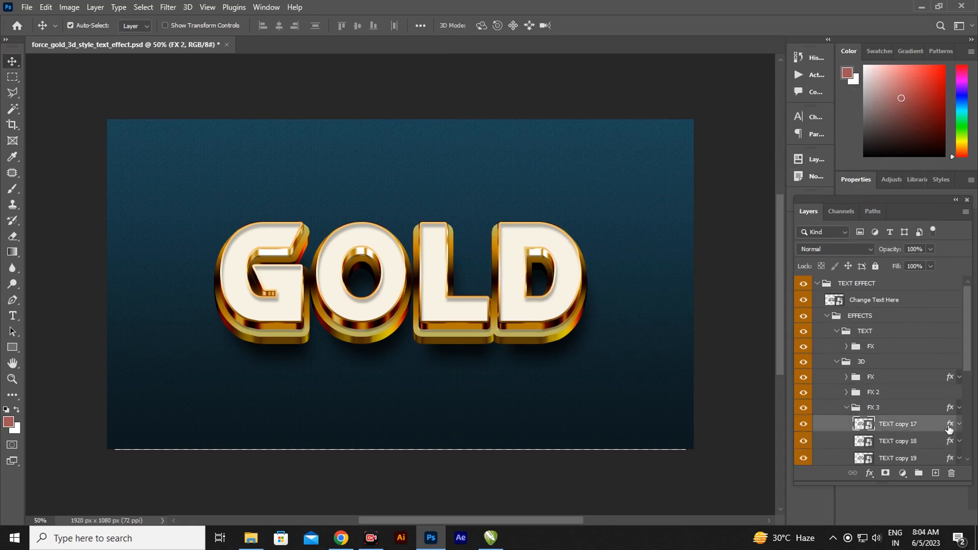
key(h)
double_click(948, 428)
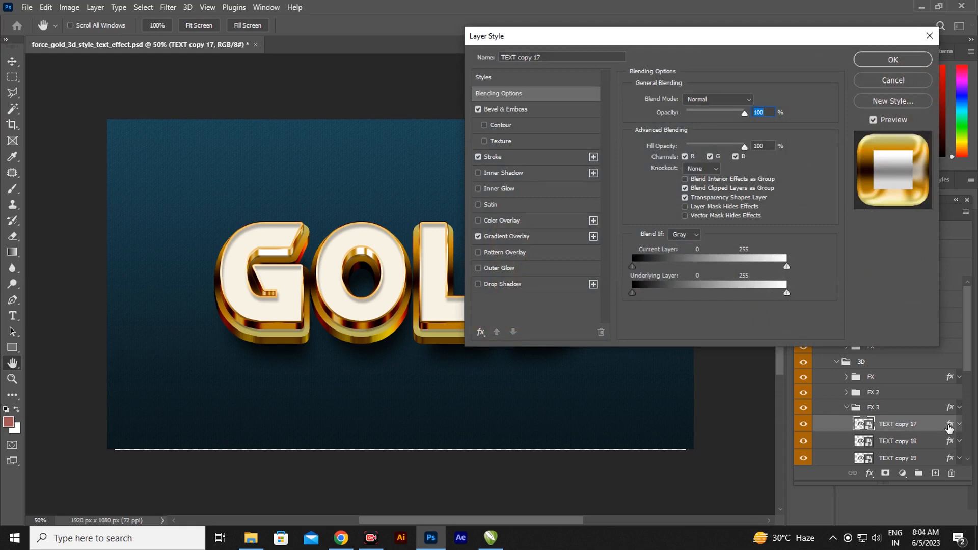
click(517, 111)
drag(694, 152, 689, 157)
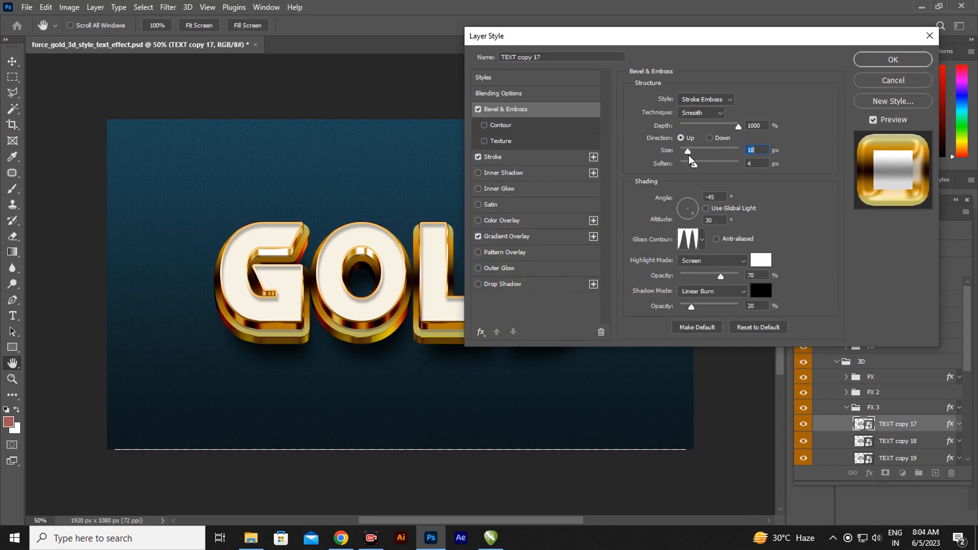
click(511, 159)
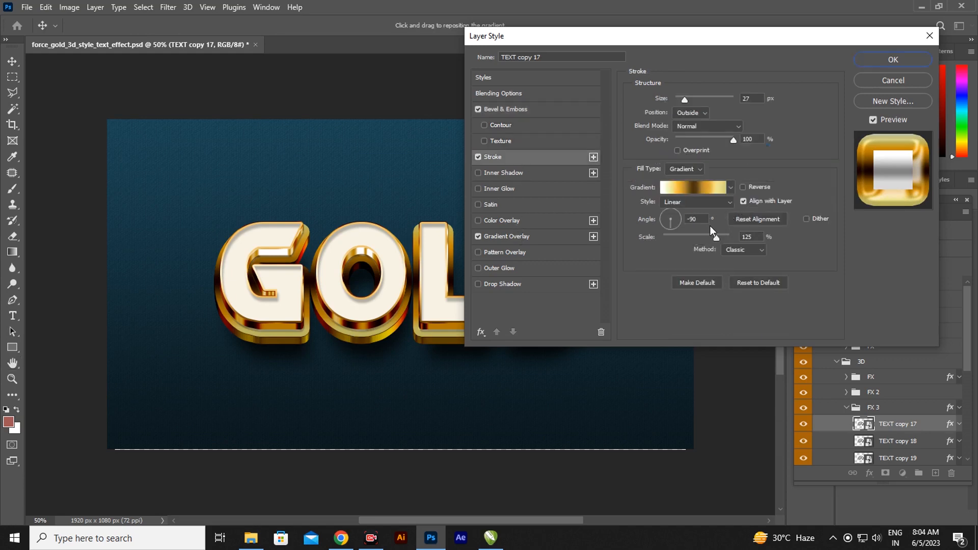
mouse_move(716, 238)
mouse_down()
mouse_move(690, 237)
mouse_move(699, 240)
mouse_up()
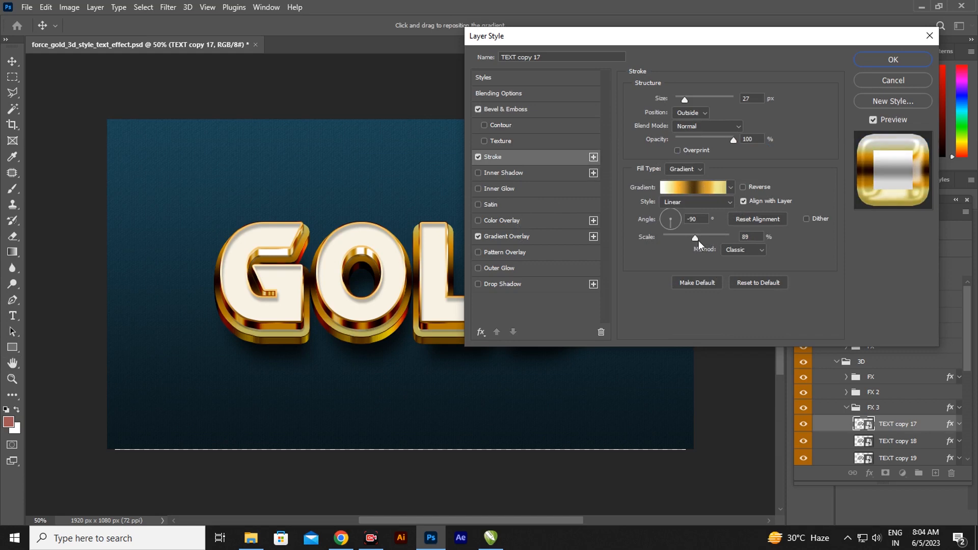
In TEXT copy 17's Gradient Overlay gradient, move a light-gray stop to location 27 and white stops to 67 and 90, and apply the layer style
click(509, 236)
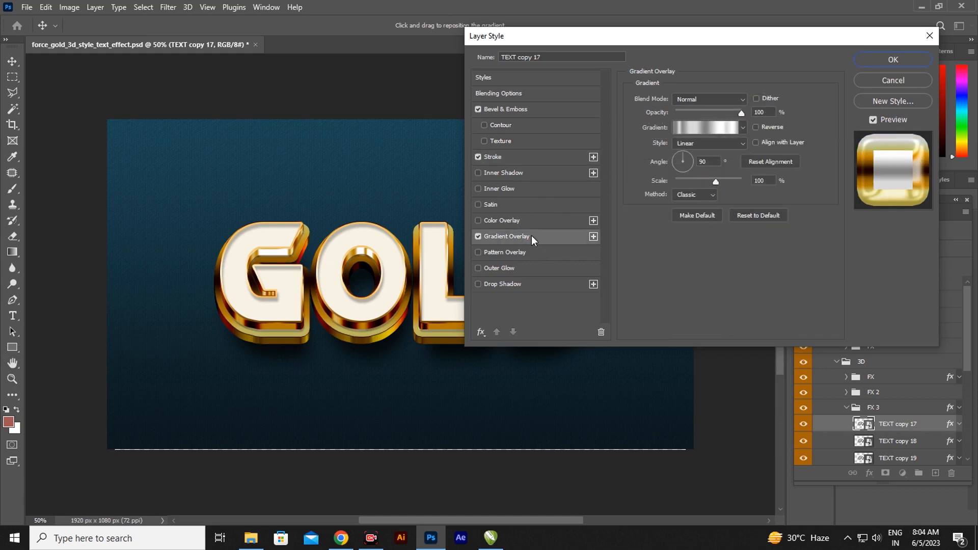
click(694, 128)
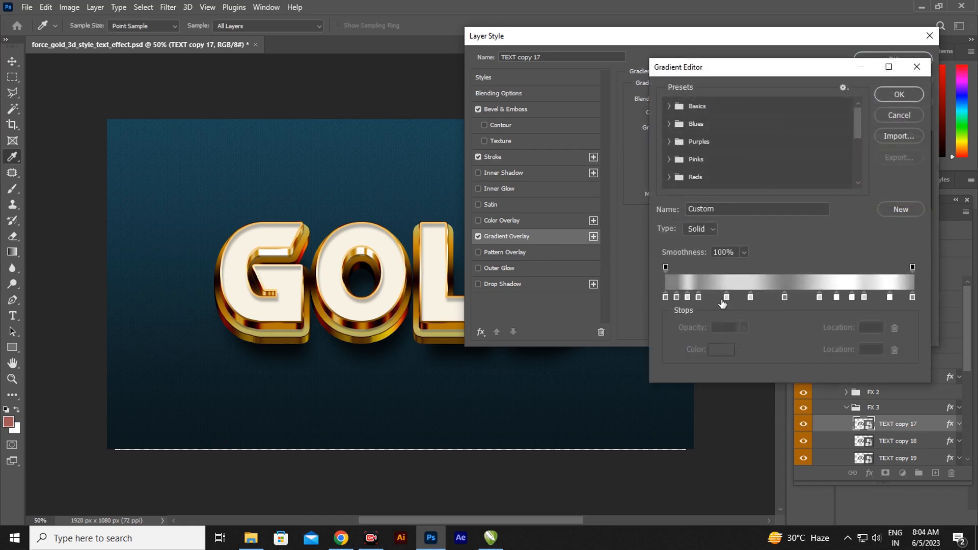
drag(726, 298, 732, 301)
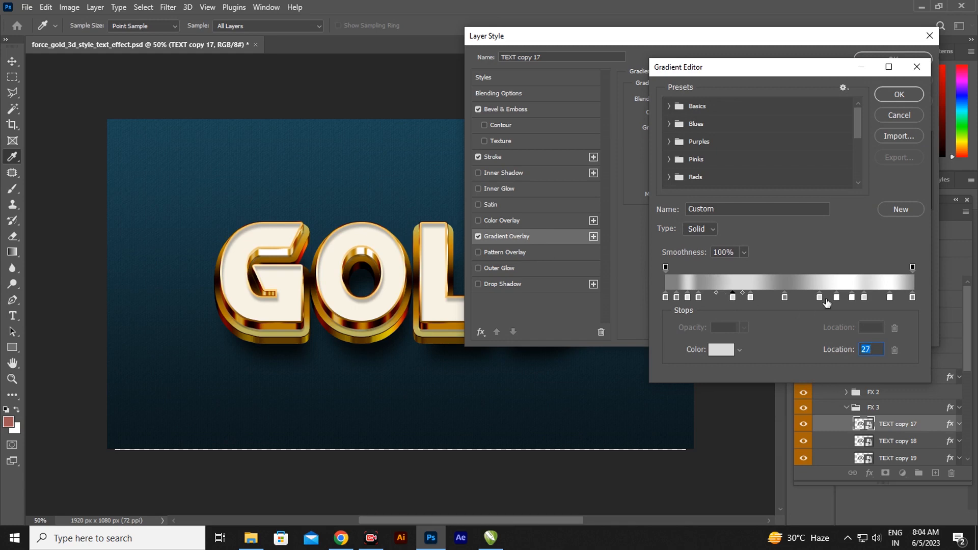
mouse_move(819, 298)
mouse_down()
mouse_move(810, 300)
mouse_move(867, 297)
mouse_move(833, 298)
mouse_up()
click(851, 297)
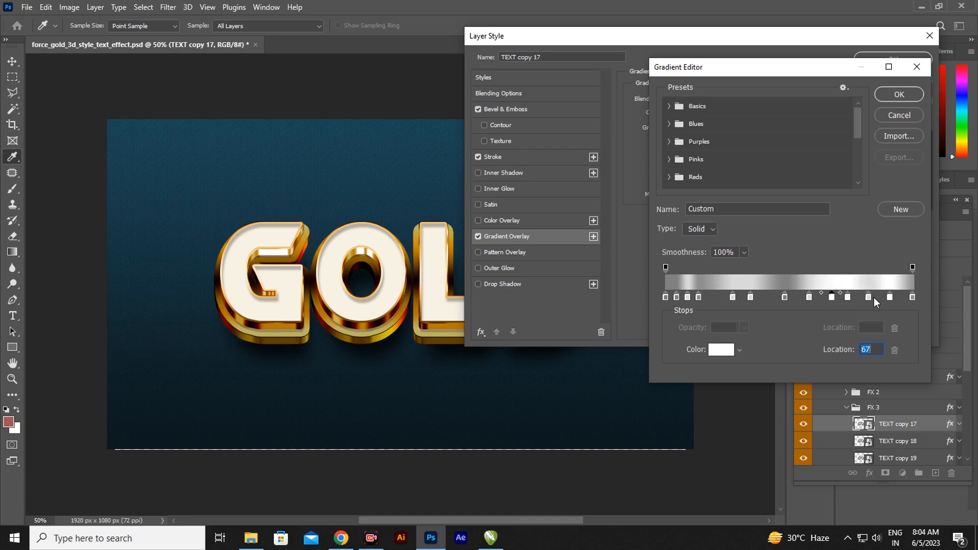
click(889, 298)
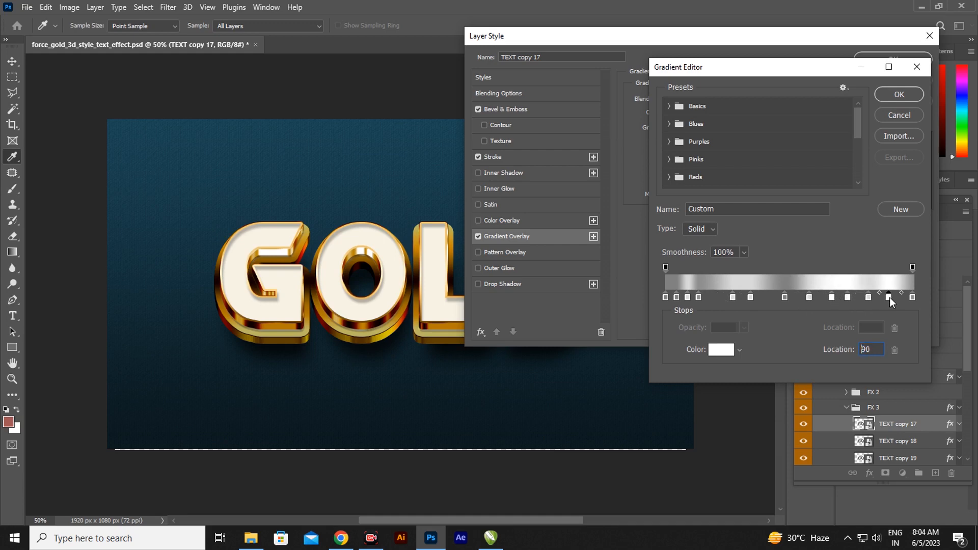
click(906, 94)
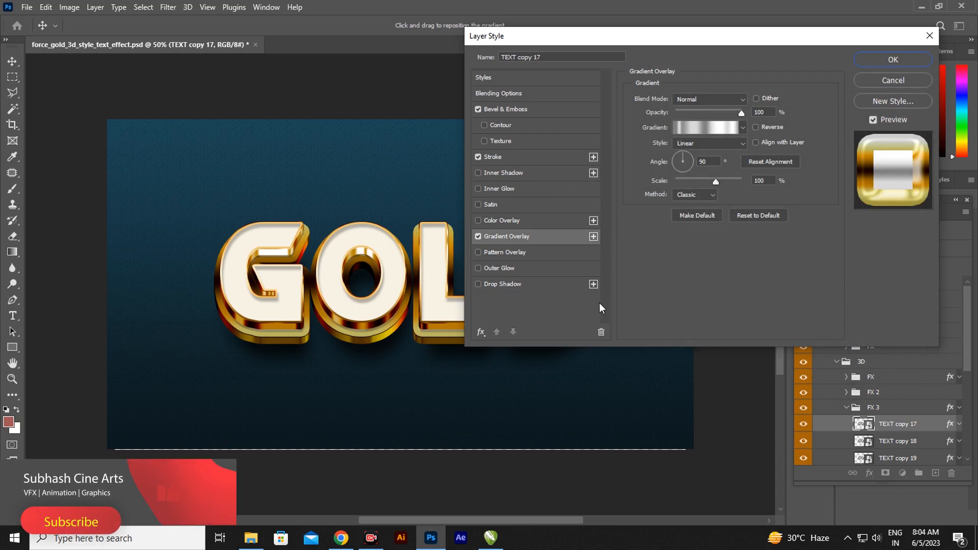
click(892, 58)
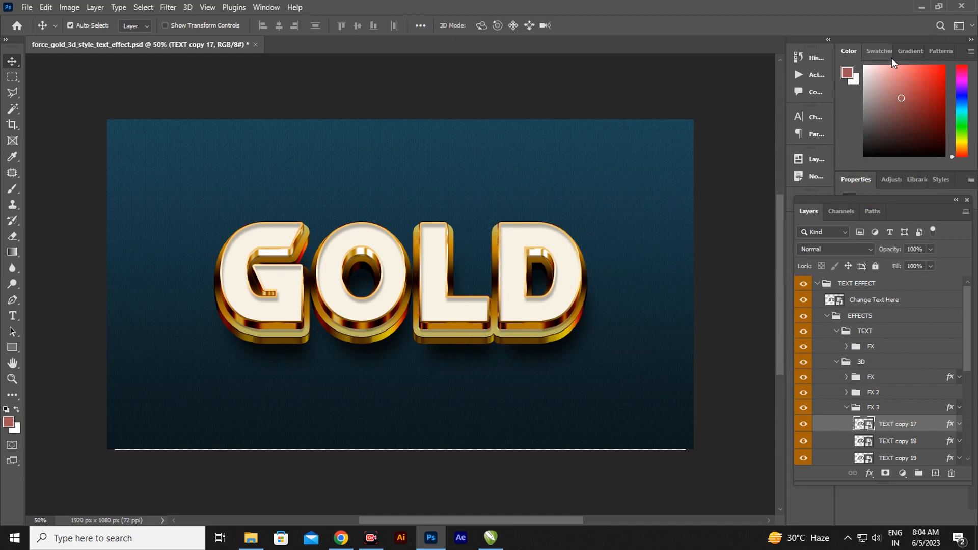
Collapse the FX 3 group, expand the SHADOW group and switch its visibility off and back on to compare the shadow effect
mouse_move(969, 356)
mouse_down()
mouse_move(970, 414)
mouse_move(973, 358)
mouse_up()
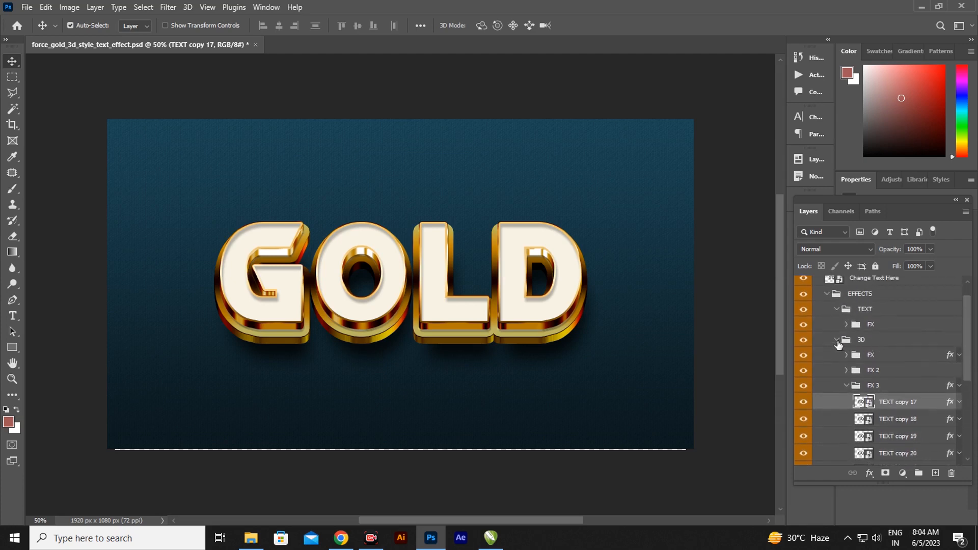
click(846, 386)
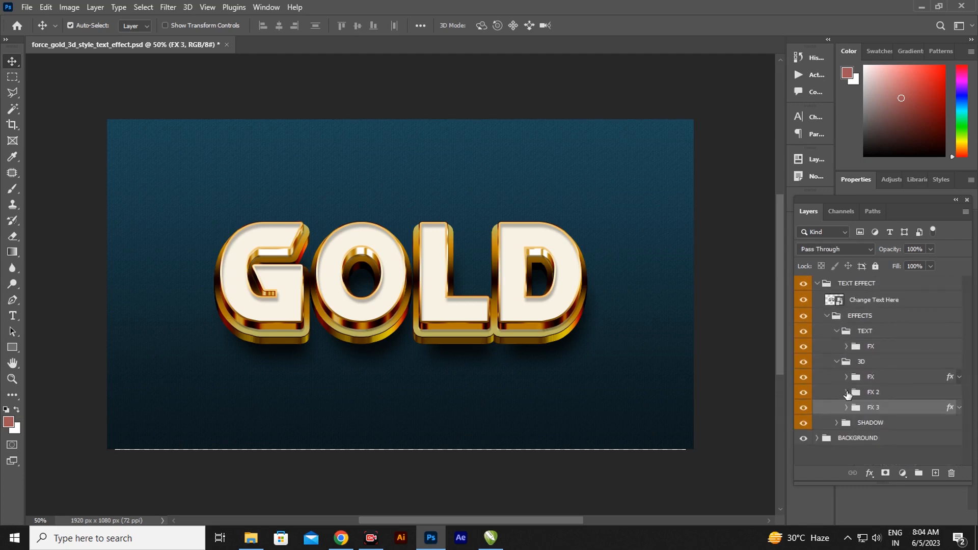
click(836, 422)
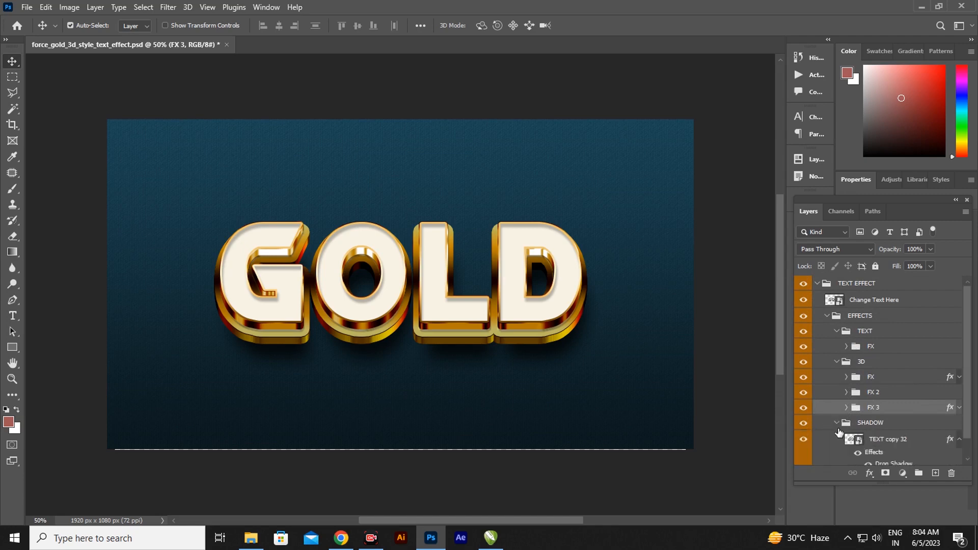
click(803, 423)
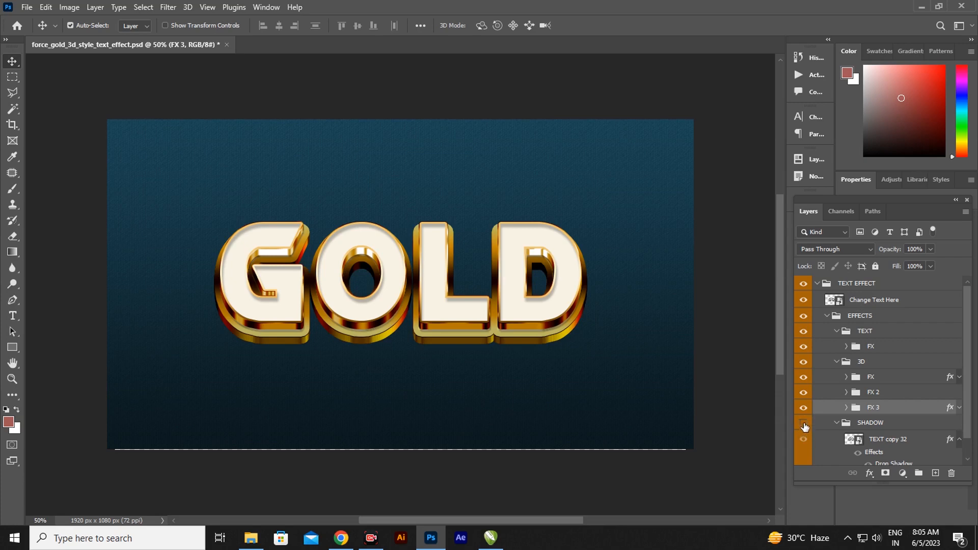
click(803, 424)
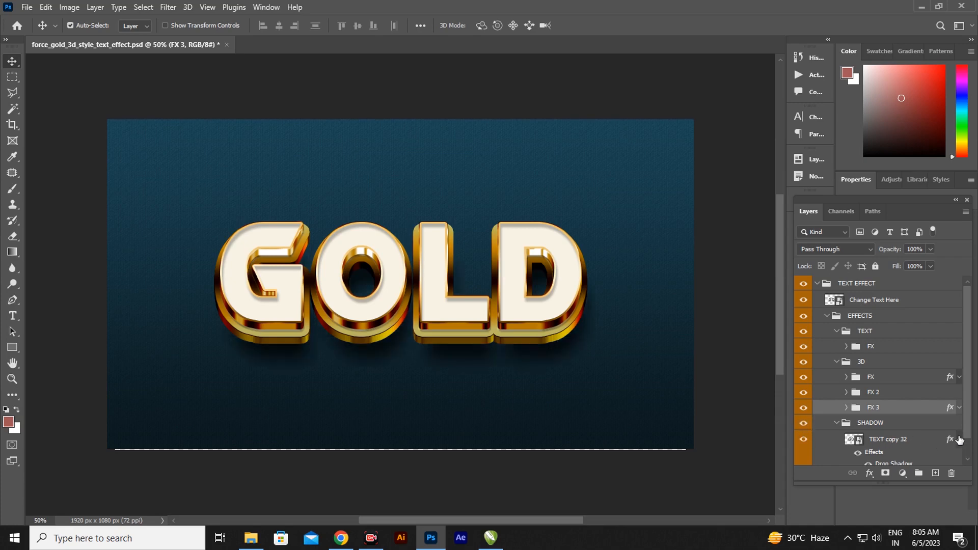
Set the Drop Shadow of TEXT copy 32 to distance 53 px, spread 34% and size 103 px, and apply the layer style
scroll(967, 412, down, 2)
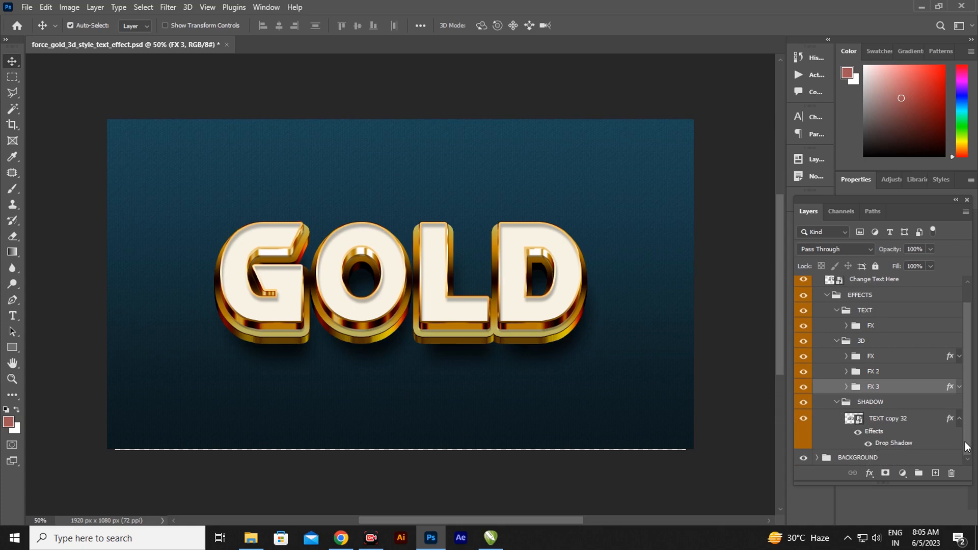
click(950, 418)
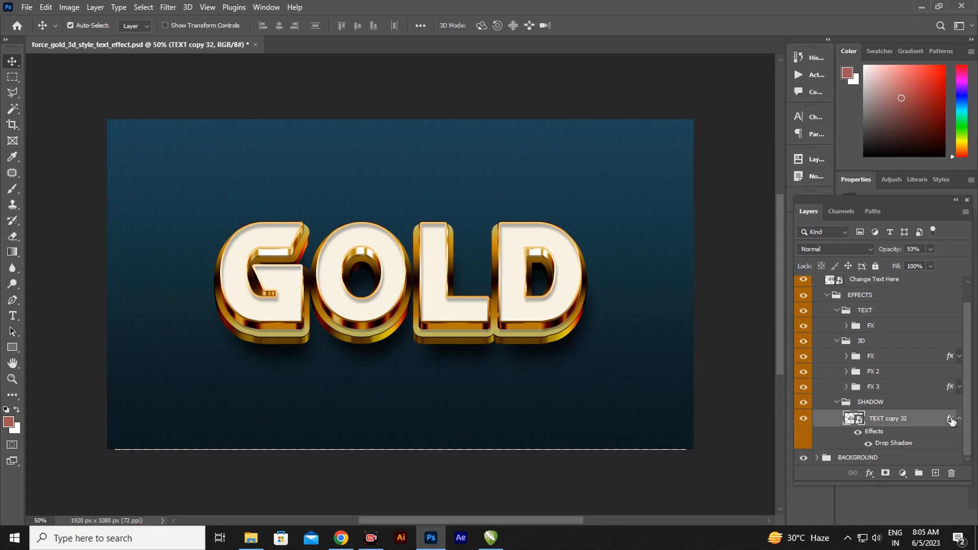
double_click(951, 419)
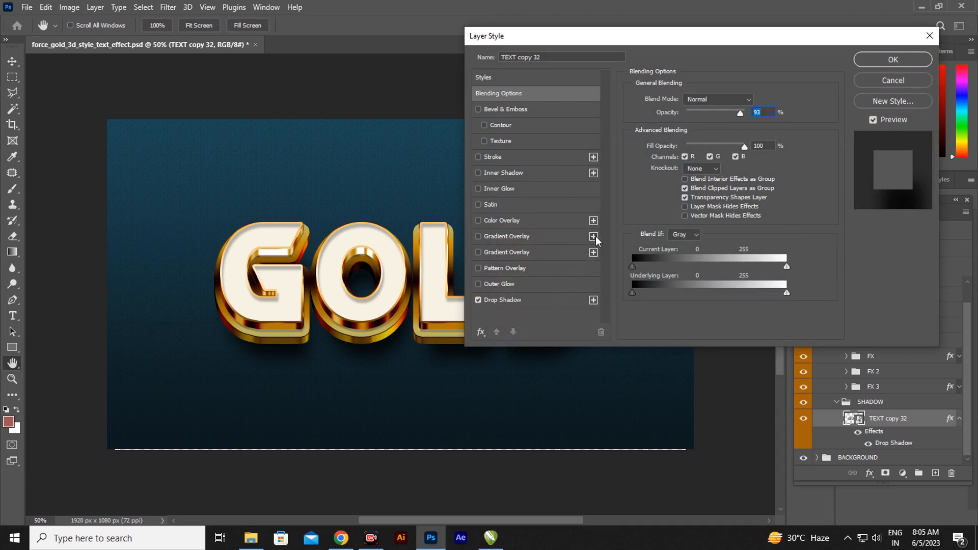
click(556, 304)
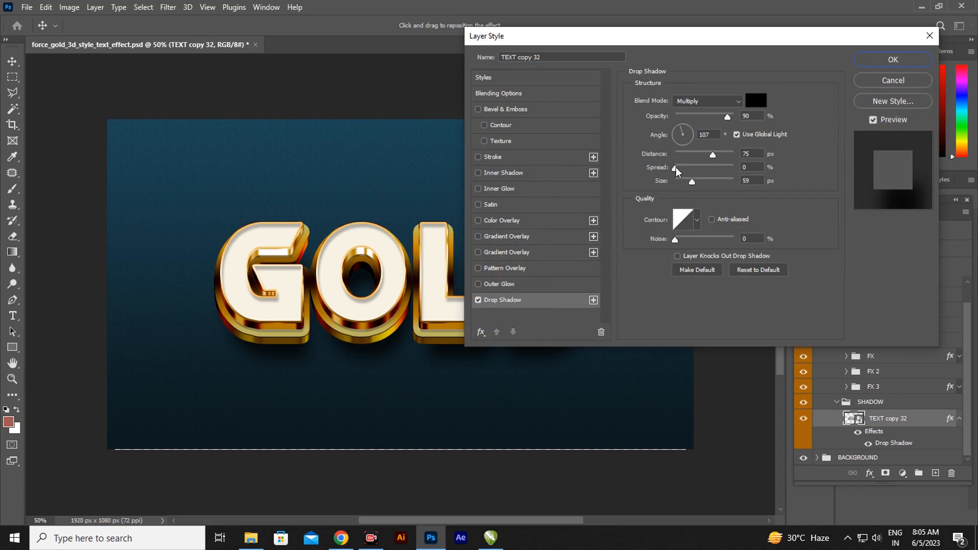
drag(676, 171, 713, 168)
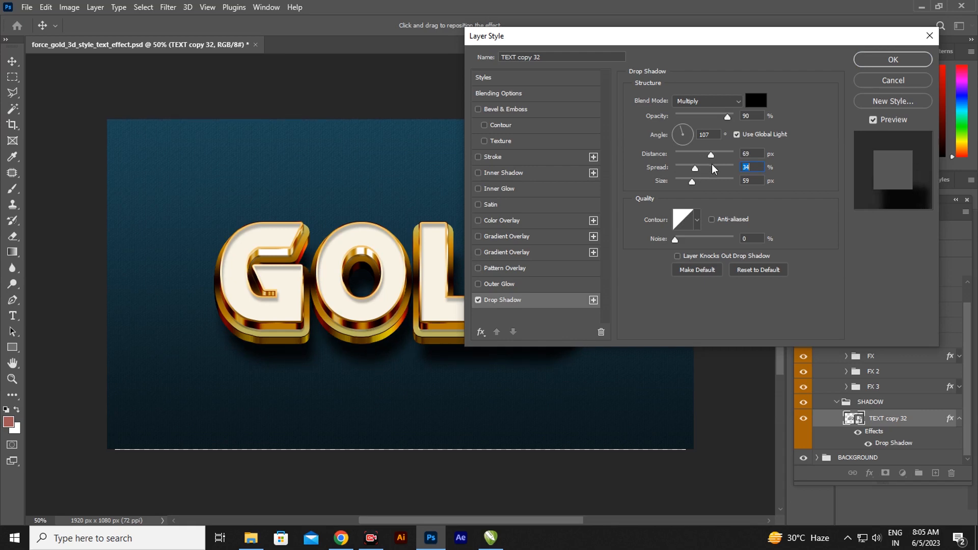
mouse_move(714, 168)
mouse_down()
mouse_move(722, 171)
mouse_move(706, 171)
mouse_up()
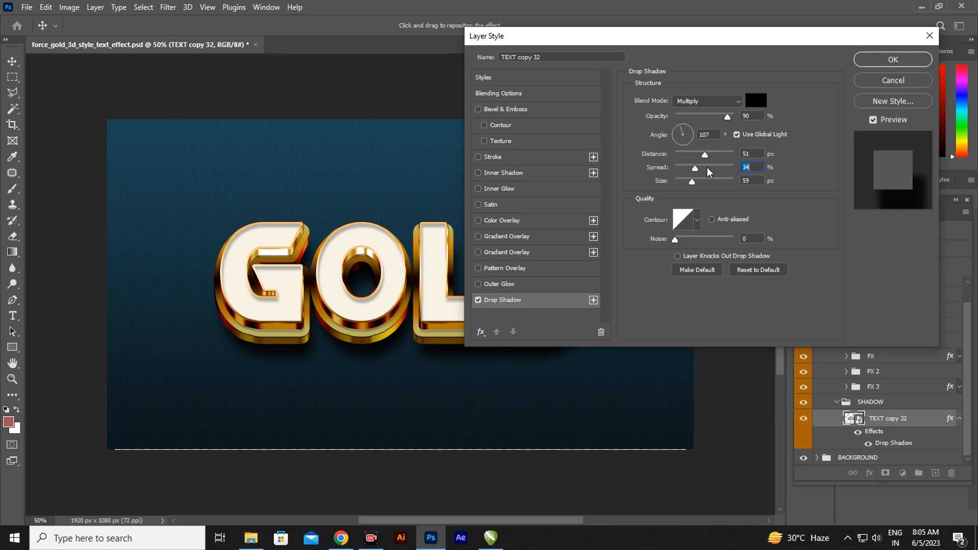
mouse_move(707, 168)
mouse_down()
mouse_move(694, 186)
mouse_move(715, 189)
mouse_move(703, 183)
mouse_up()
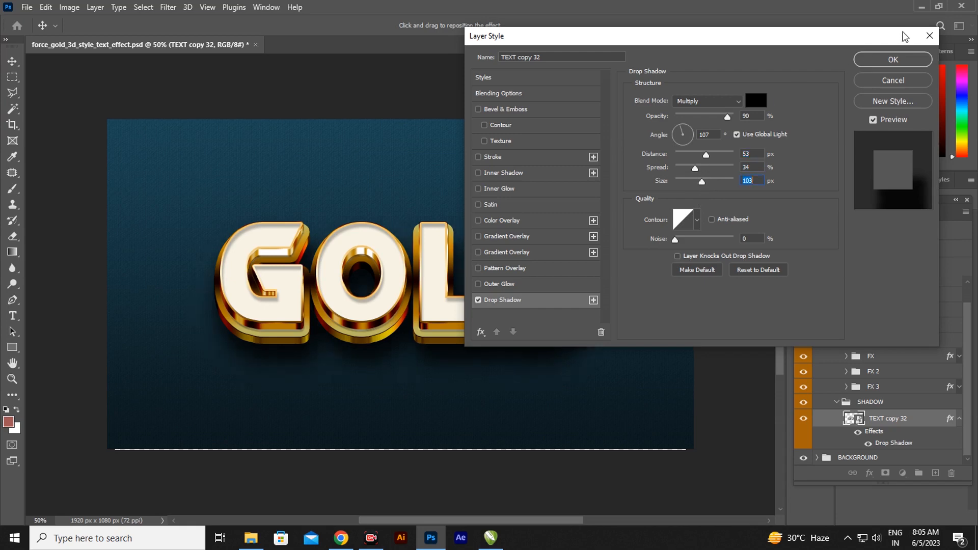
click(894, 59)
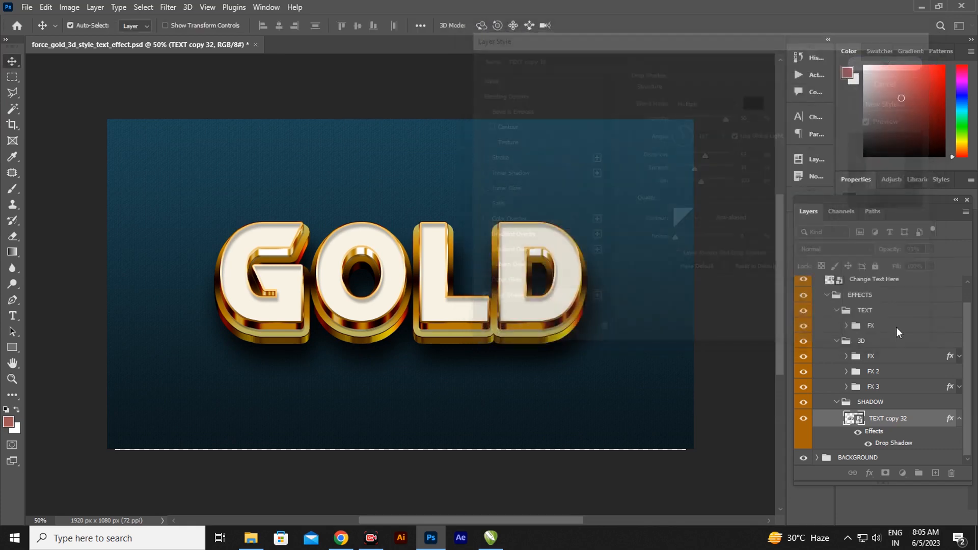
Enable a Color Overlay on the Gradient Fill 3 layer in the BACKGROUND group and set its color to dark red 470808
click(837, 402)
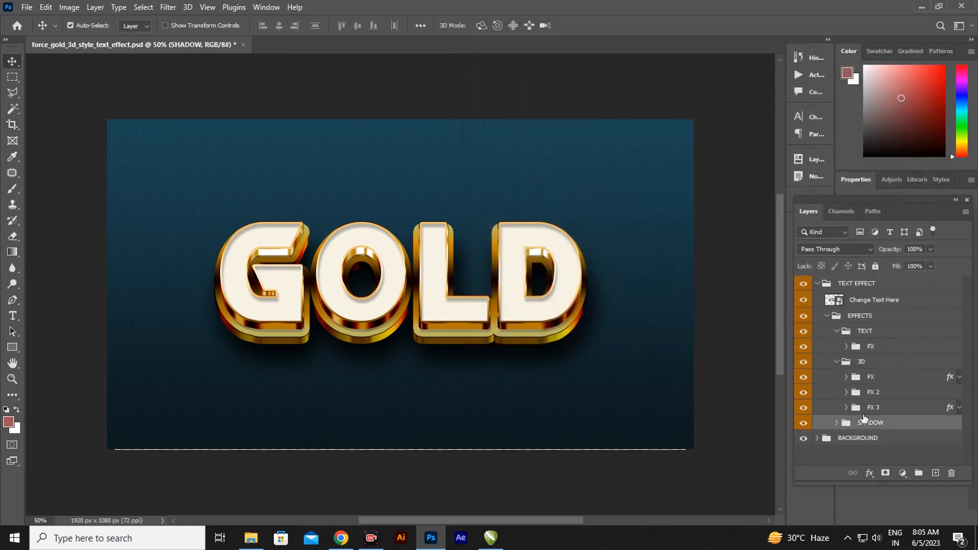
click(817, 438)
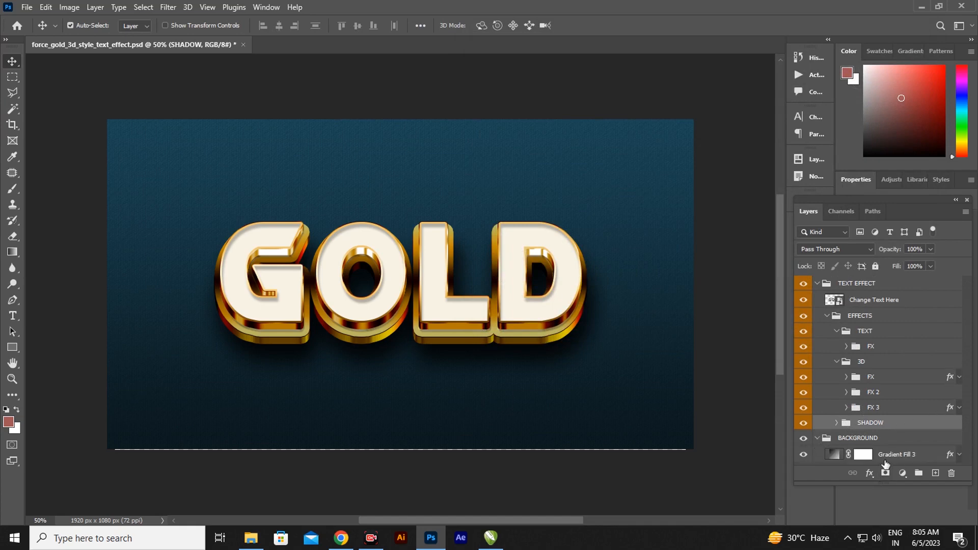
click(951, 458)
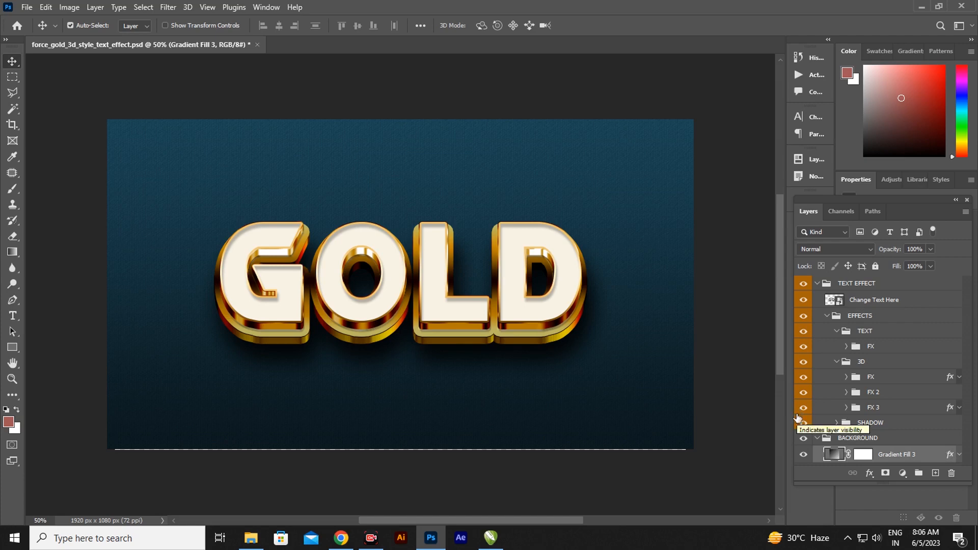
double_click(949, 455)
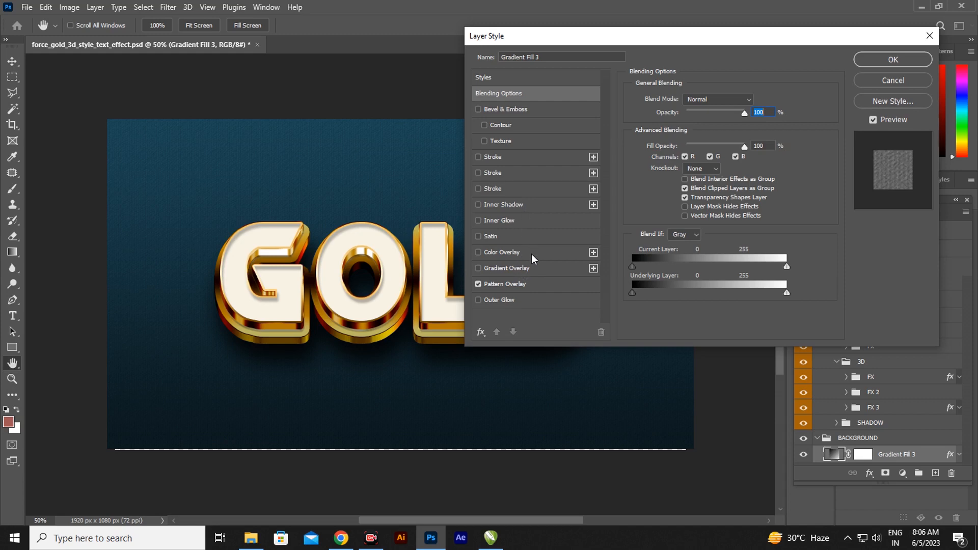
click(531, 253)
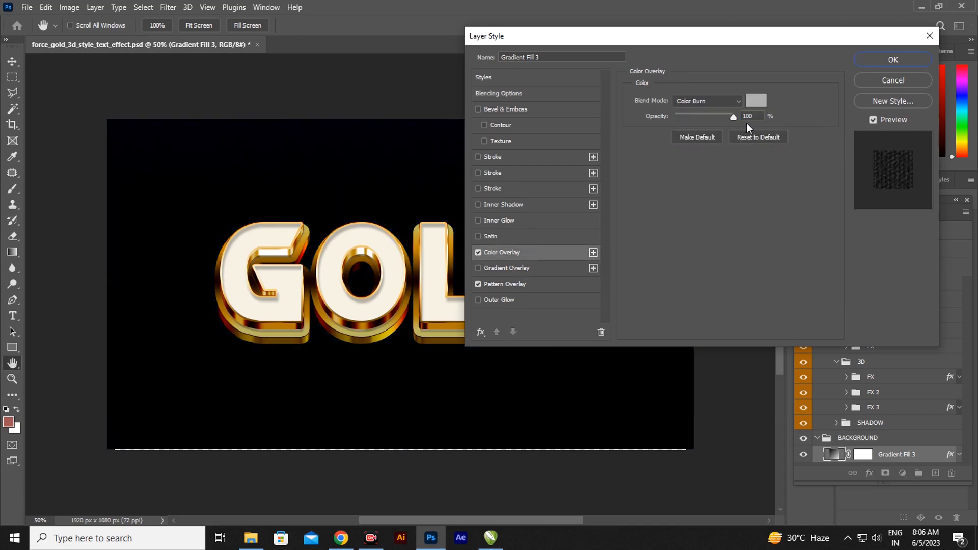
click(756, 101)
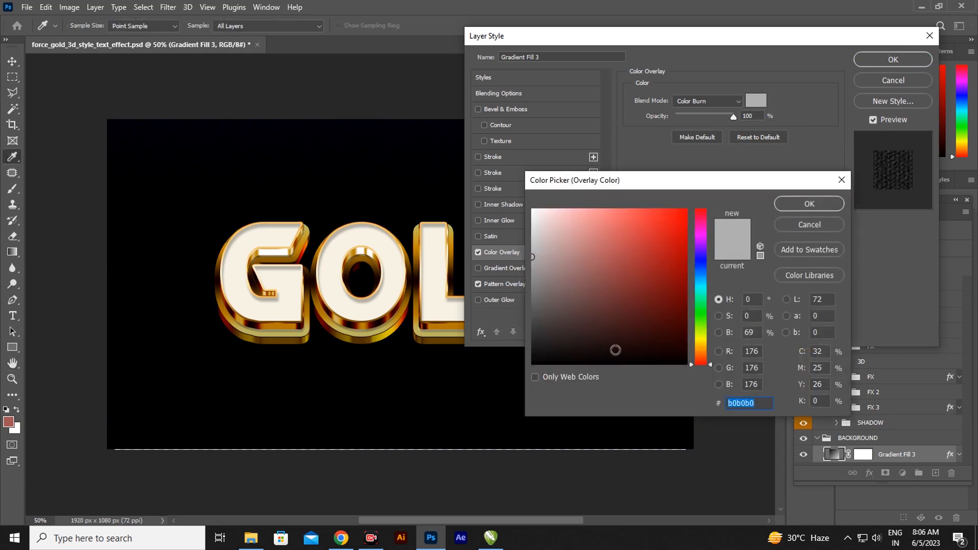
mouse_move(616, 347)
mouse_down()
mouse_move(668, 347)
mouse_move(671, 321)
mouse_up()
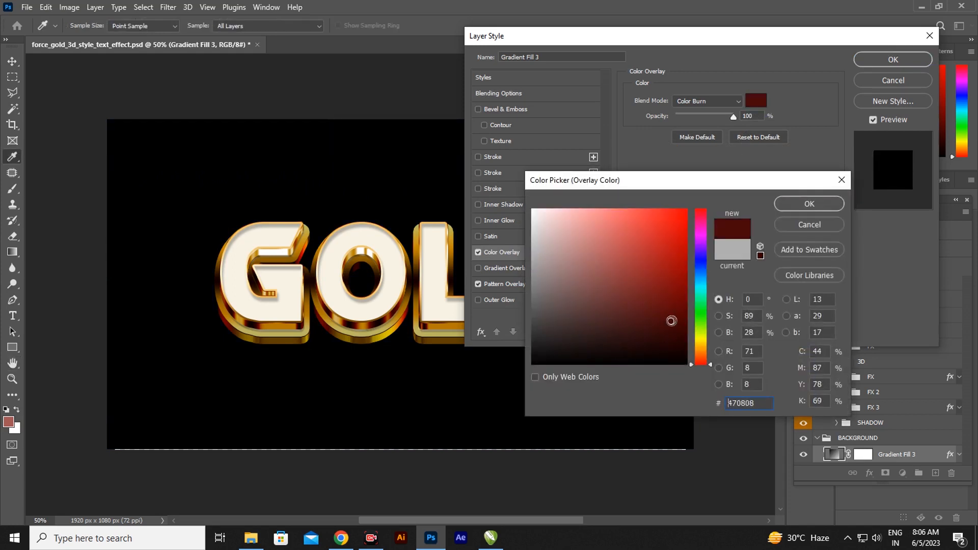
click(807, 205)
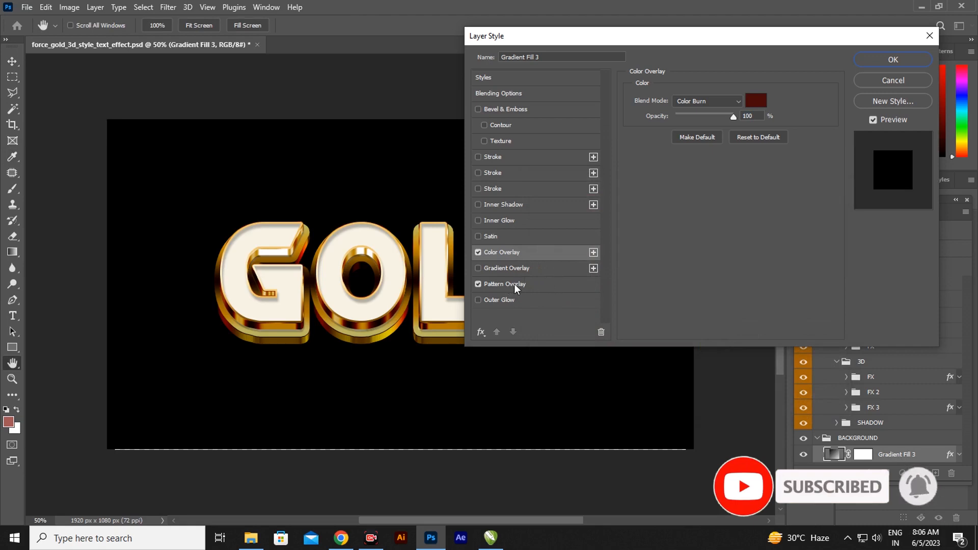
Switch Gradient Fill 3's Pattern Overlay off and back on, enable its Gradient Overlay and apply the layer style
click(476, 285)
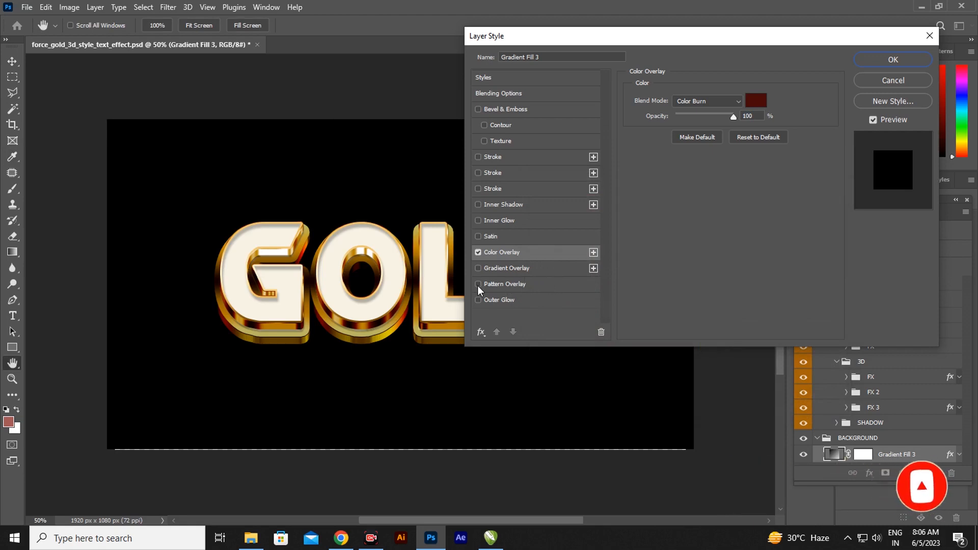
click(479, 284)
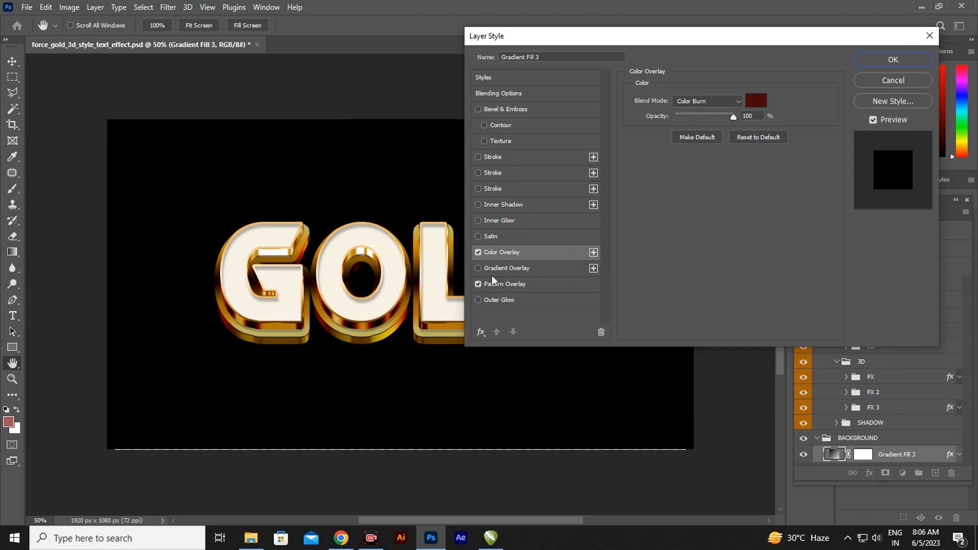
click(478, 270)
click(885, 60)
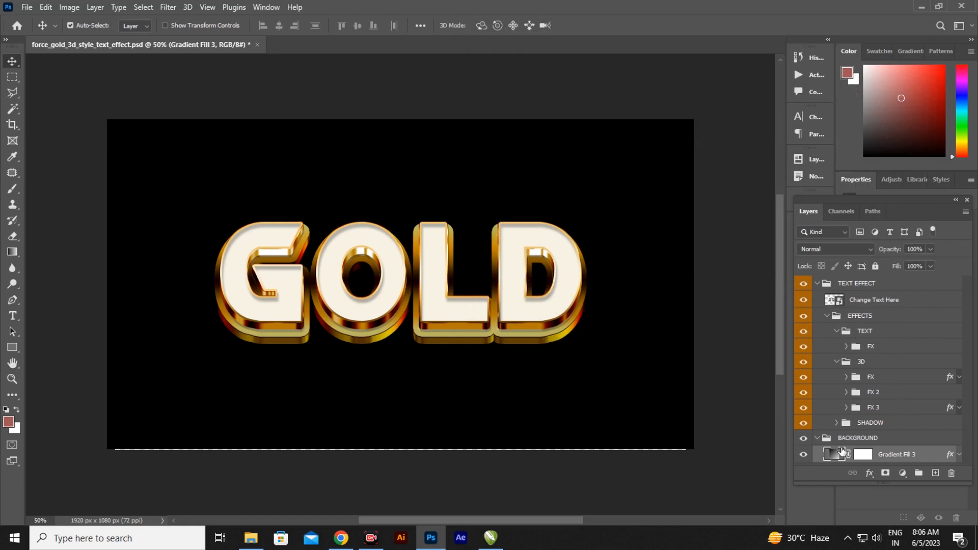
Open the Change Text Here smart object and delete the word GOLD from its TEXT layer
double_click(838, 300)
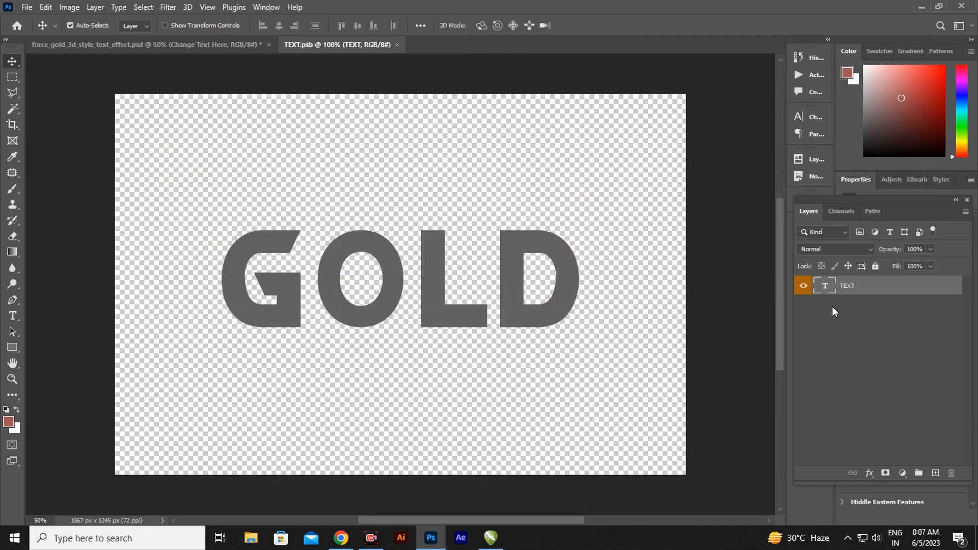
double_click(825, 285)
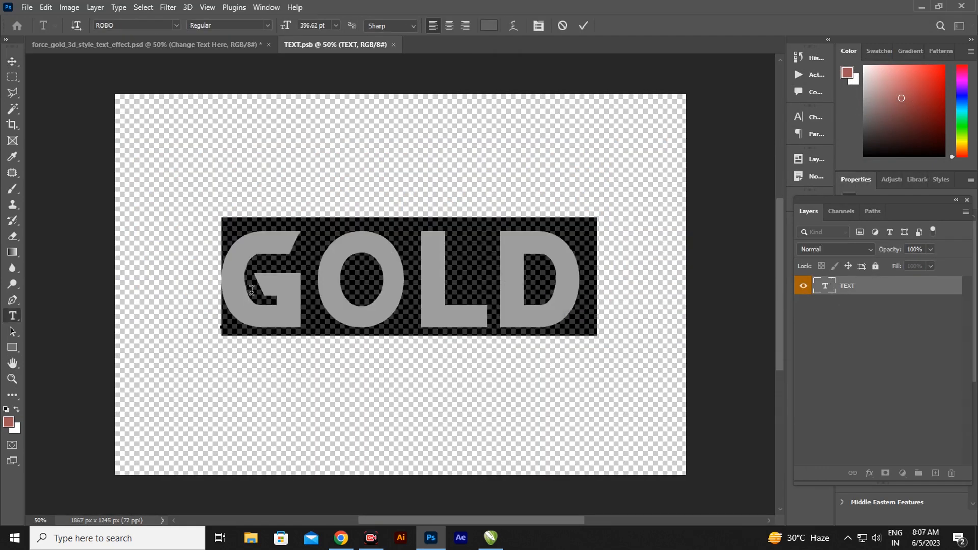
key(BackSpace)
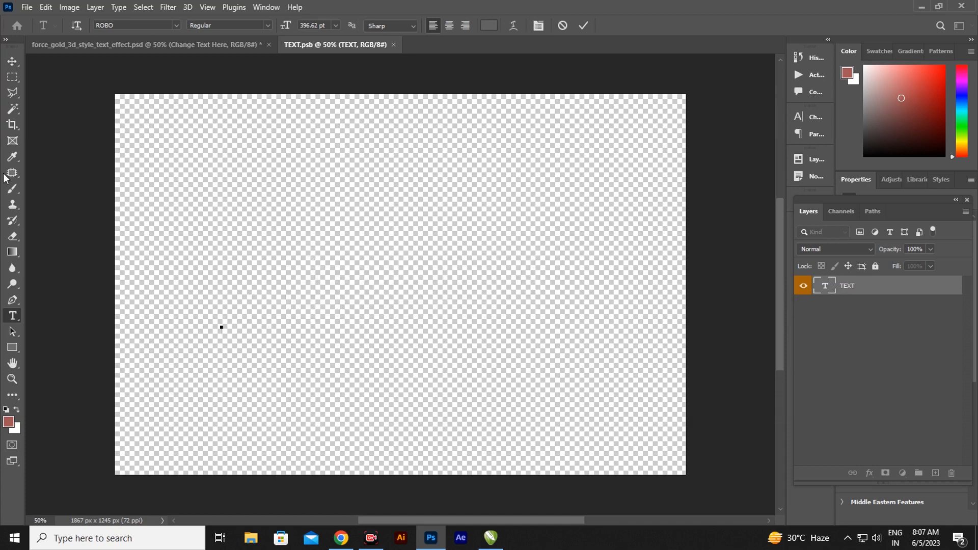
click(15, 62)
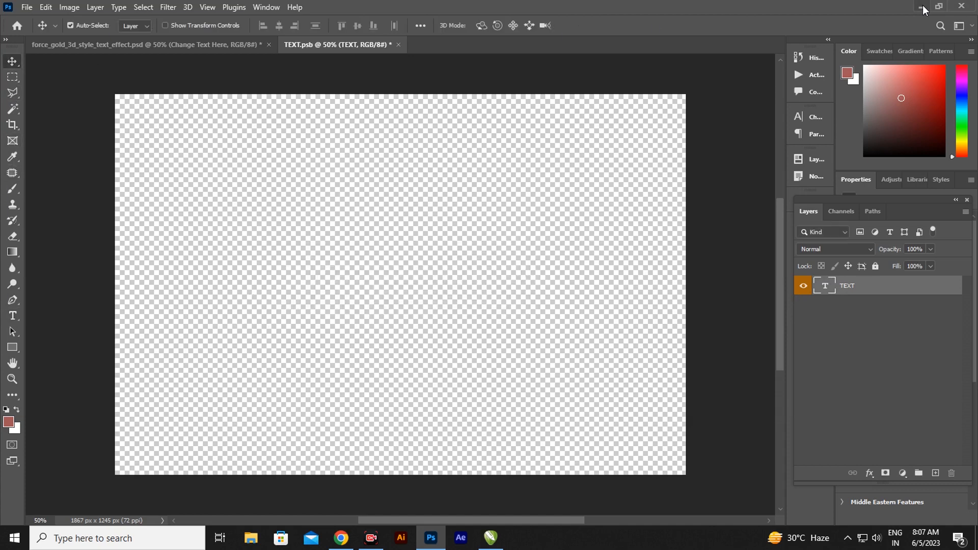
Place the Hindi lettering image from the desktop into the open TEXT.psb document
click(922, 6)
click(124, 123)
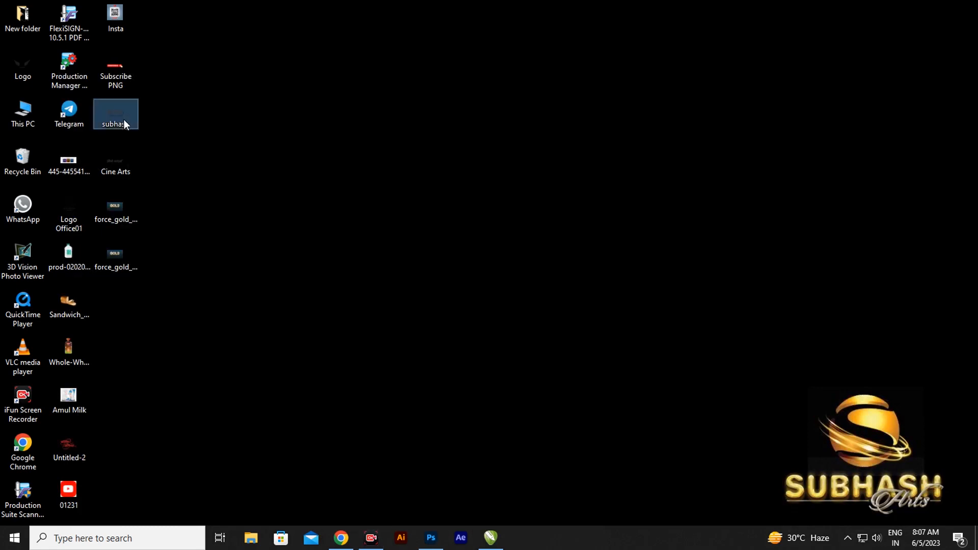
click(431, 538)
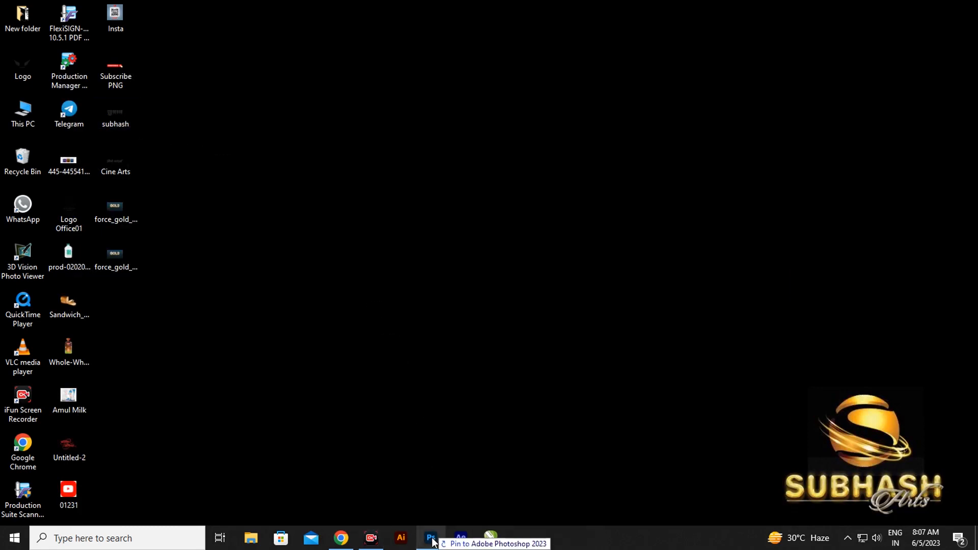
drag(432, 541, 436, 278)
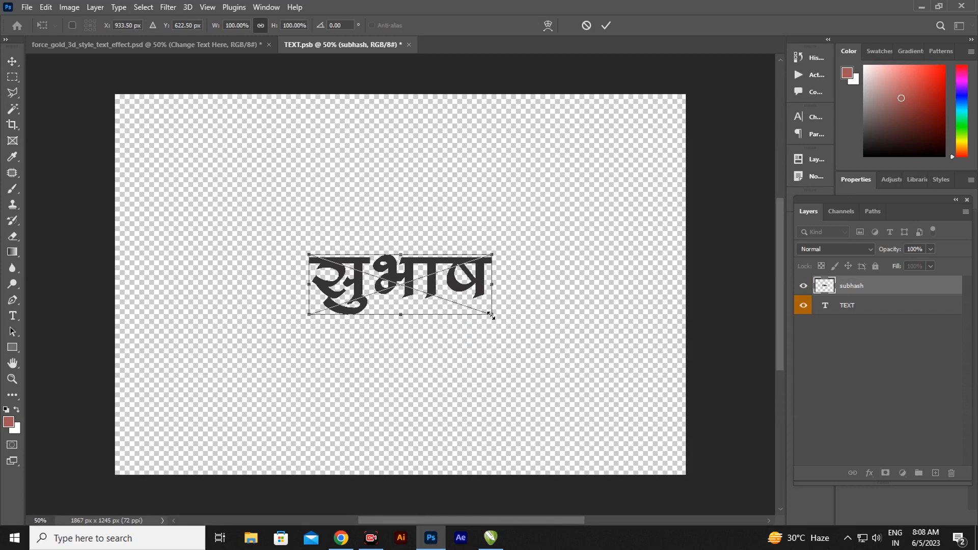
Scale the placed Hindi lettering to about 255% around the middle of the canvas, then save and close TEXT.psb
drag(490, 316, 619, 356)
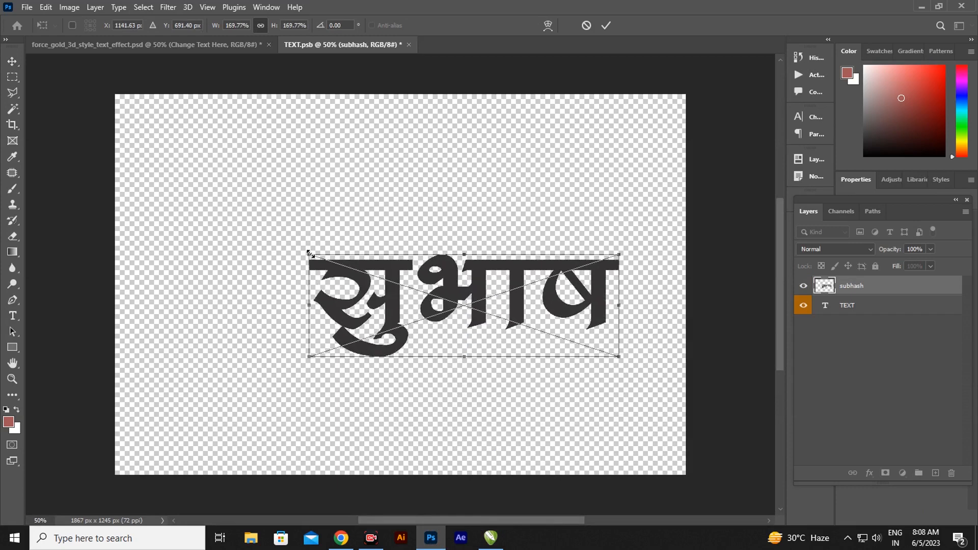
drag(309, 252, 186, 157)
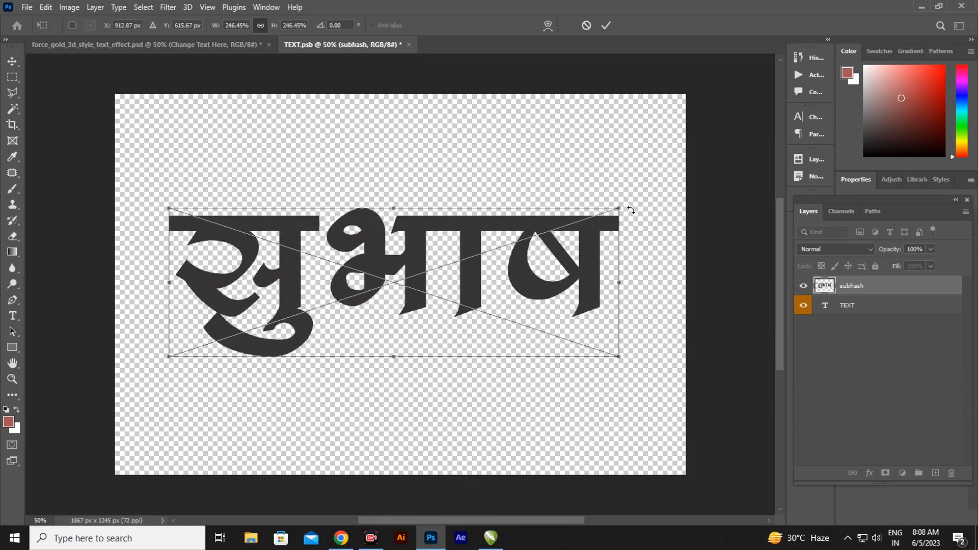
drag(626, 207, 637, 201)
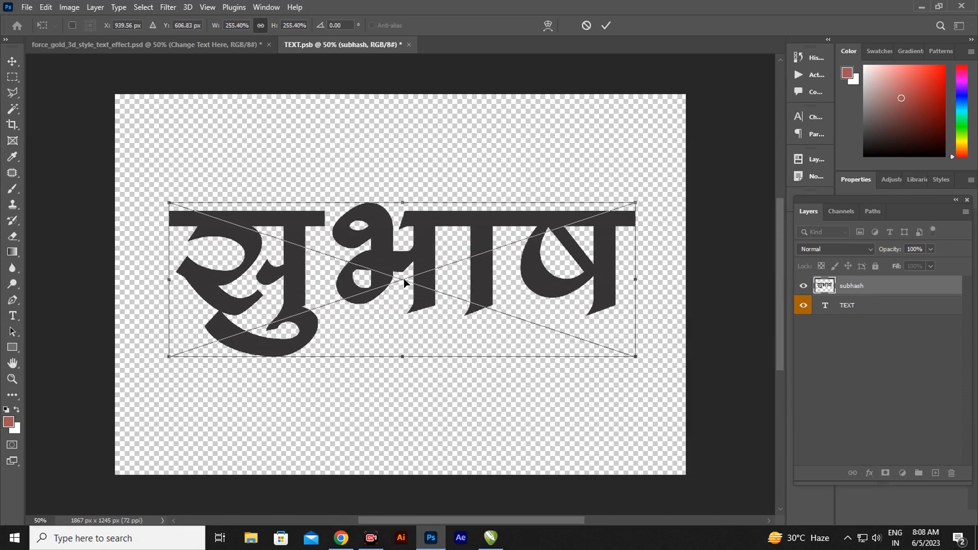
drag(427, 271, 421, 269)
key(Return)
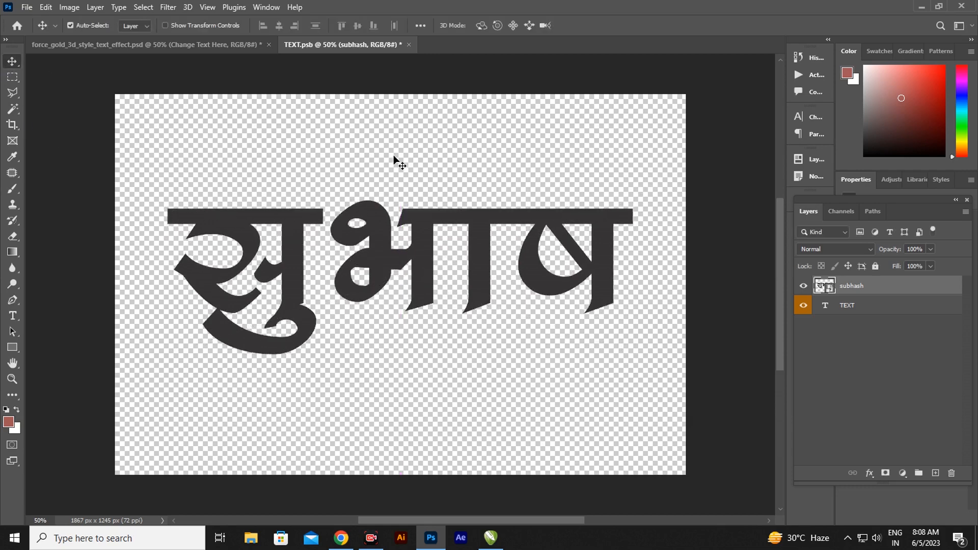
click(410, 45)
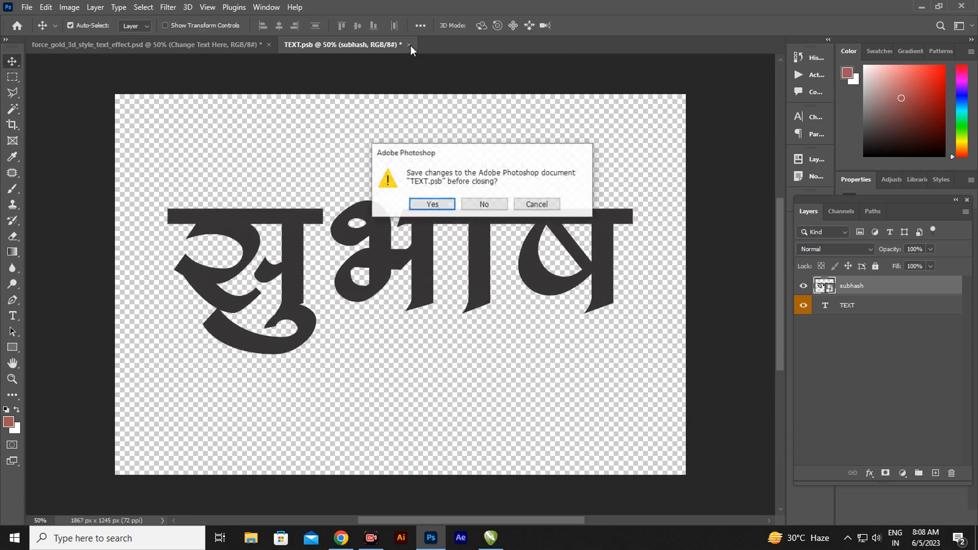
click(424, 205)
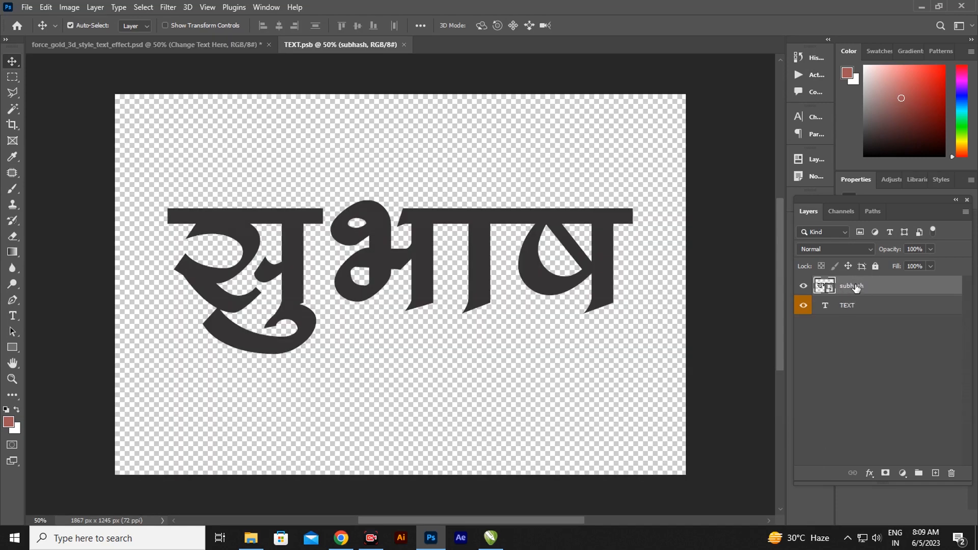
Place the Black (2) image from the Logo folder on drive D into TEXT.psb, scaled to about 302% at the canvas centre
click(250, 538)
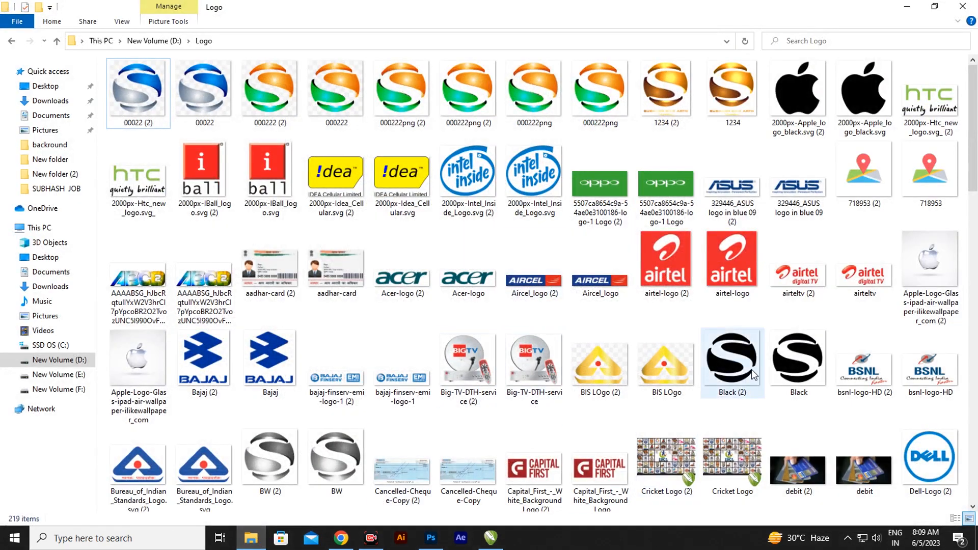
drag(758, 368, 568, 425)
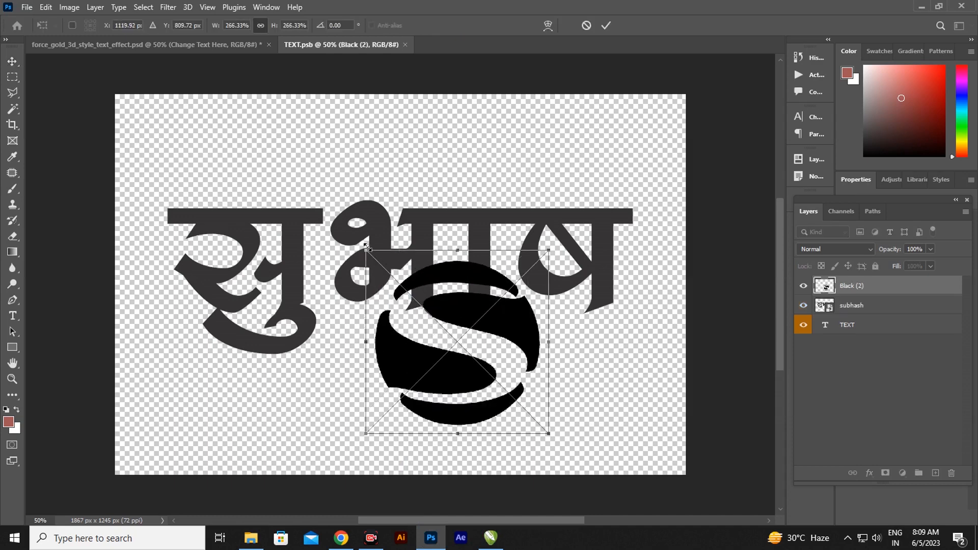
drag(367, 247, 341, 225)
drag(448, 367, 421, 317)
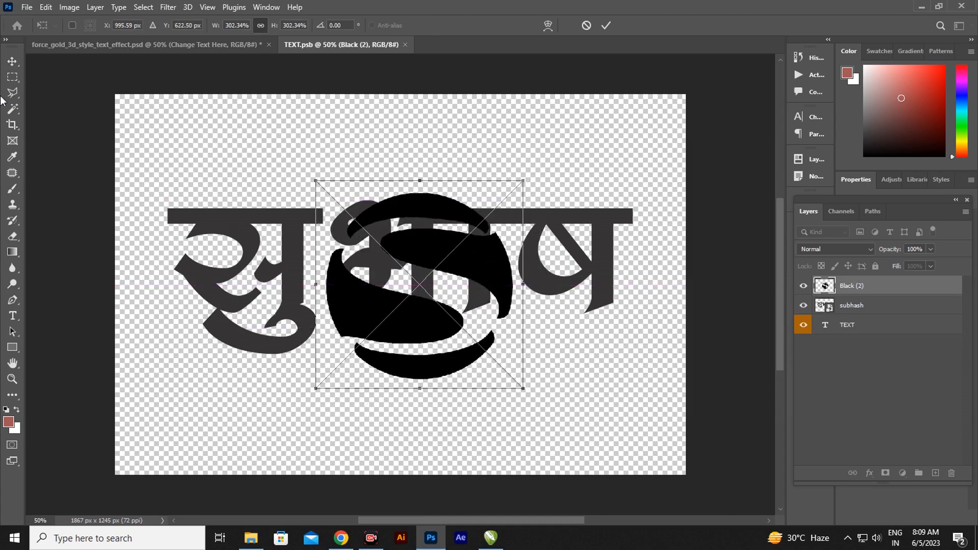
click(12, 62)
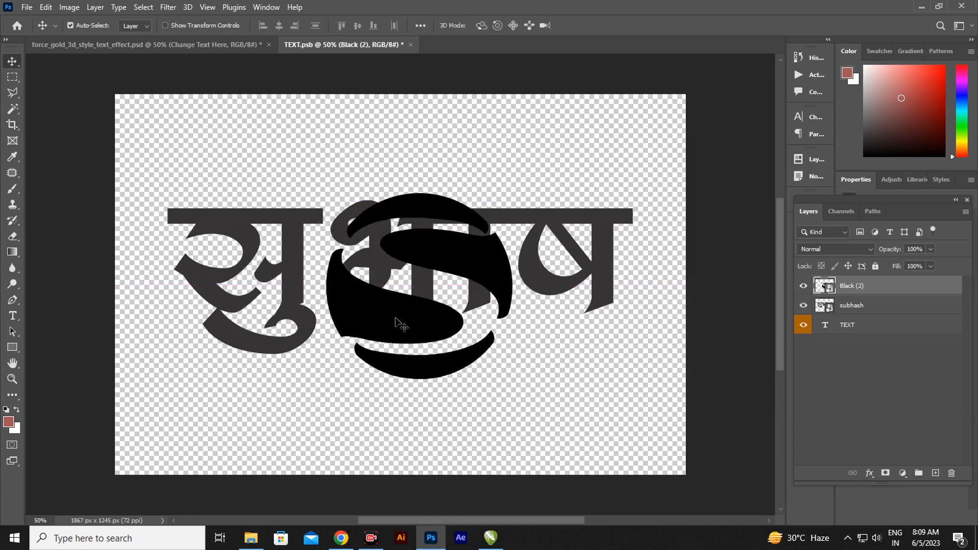
Hide the Hindi lettering layer, nudge the S logo slightly up and left, and close TEXT.psb with its changes saved
click(805, 307)
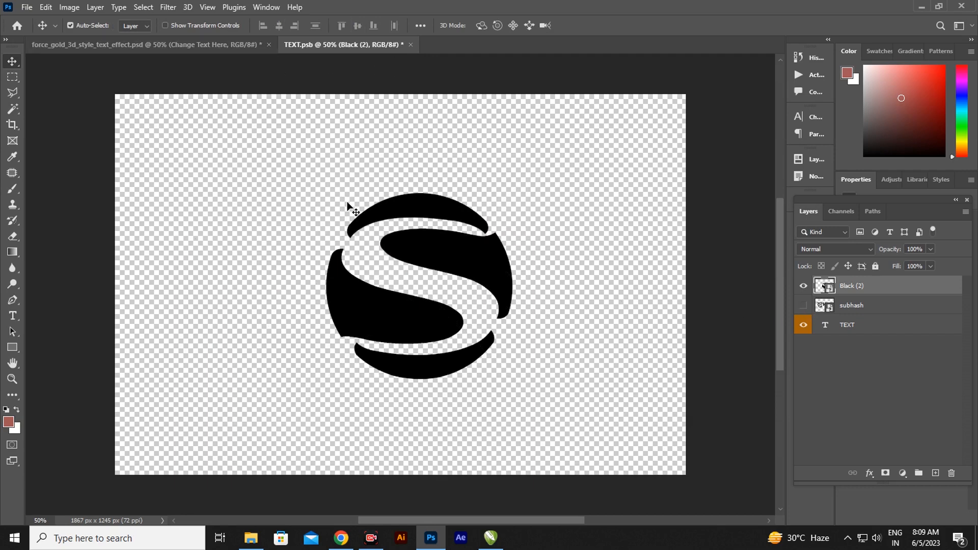
drag(375, 316, 374, 315)
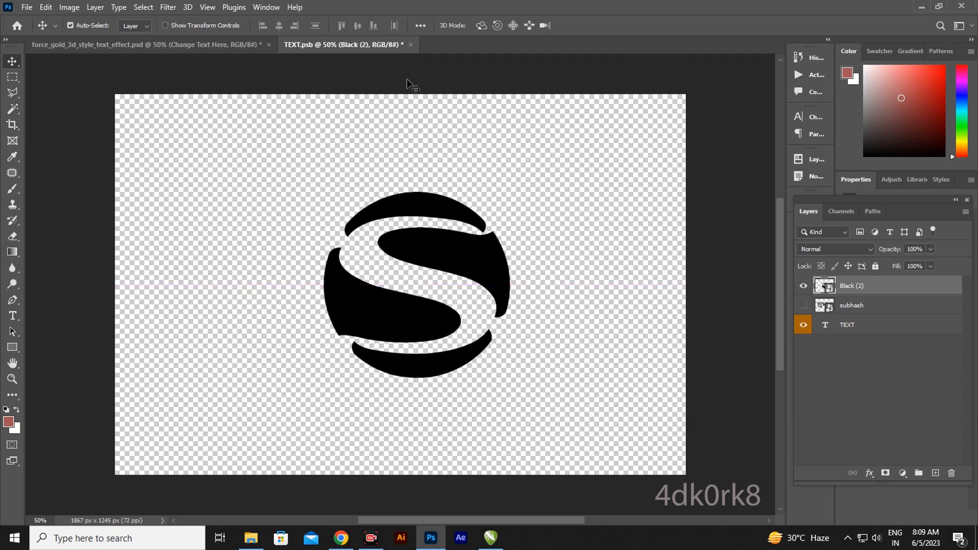
click(410, 44)
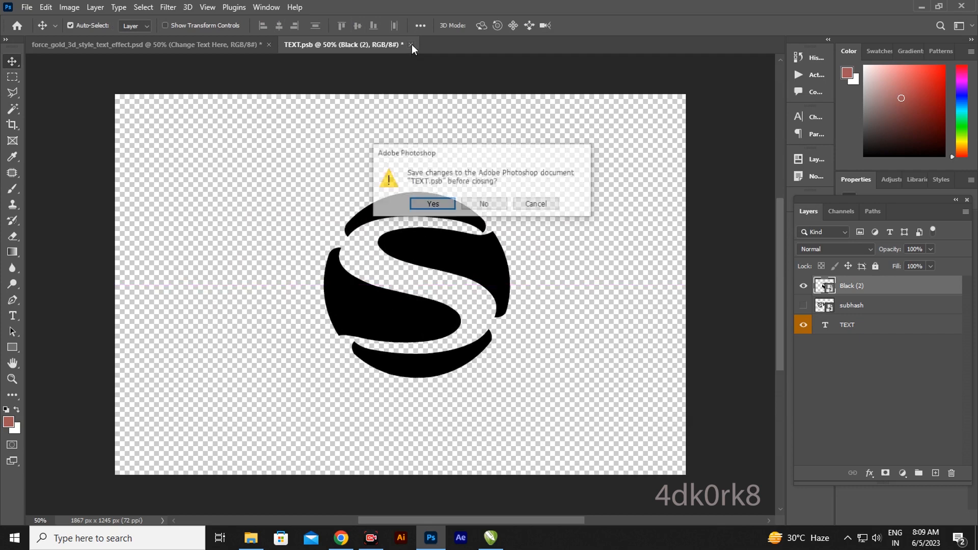
click(432, 204)
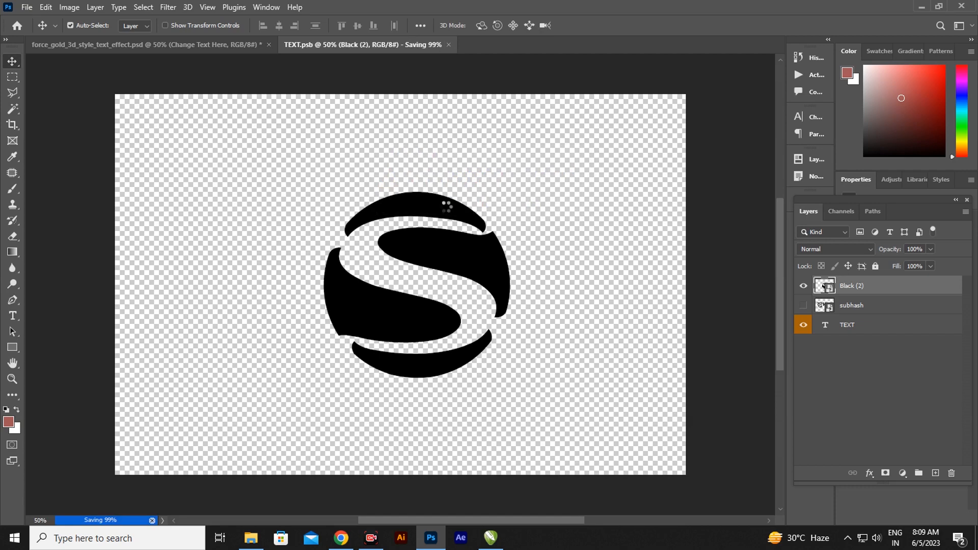